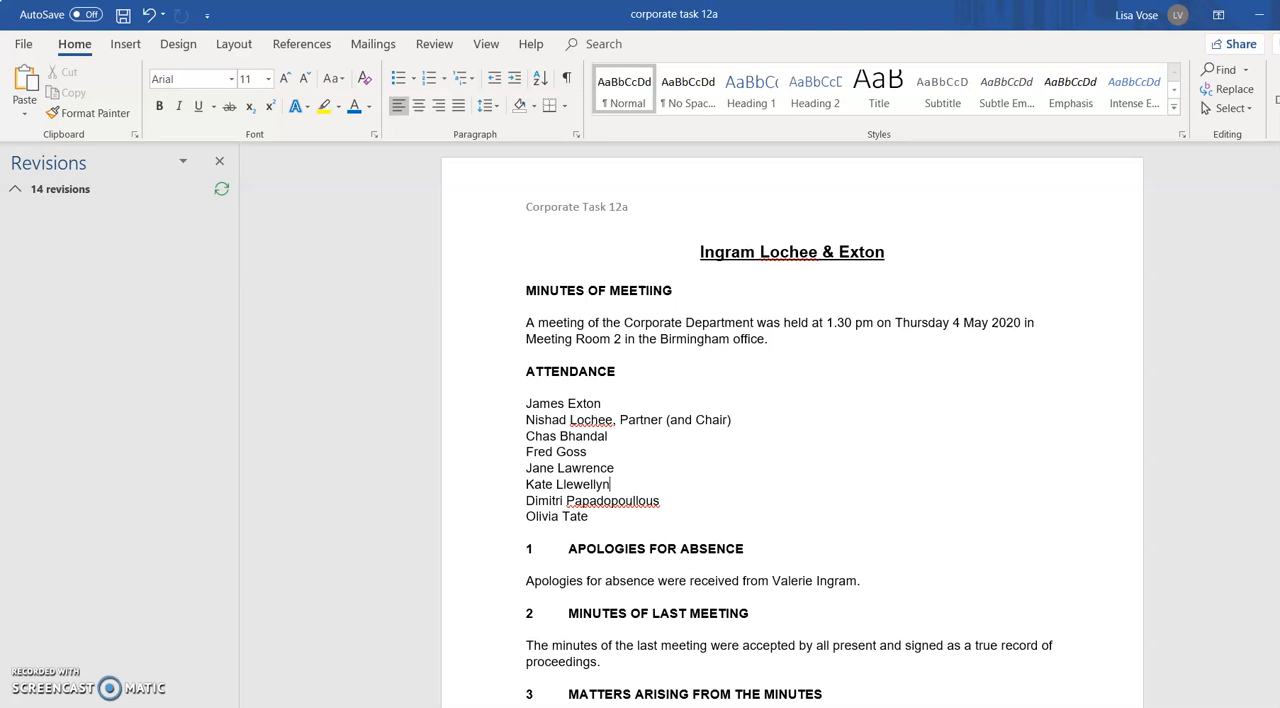
Change the page header text to "Corporate Task 12b" and return to the document body
{"action": "left_click", "coordinate": [436, 44]}
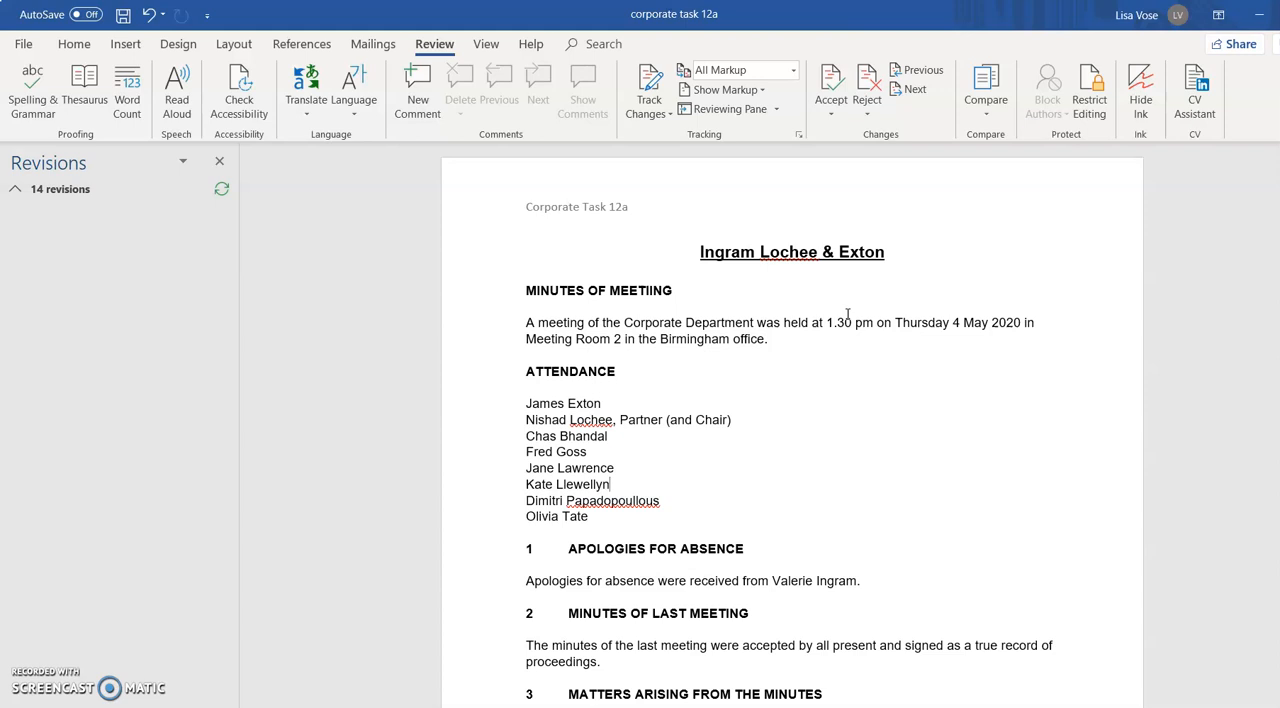
{"action": "double_click", "coordinate": [640, 207]}
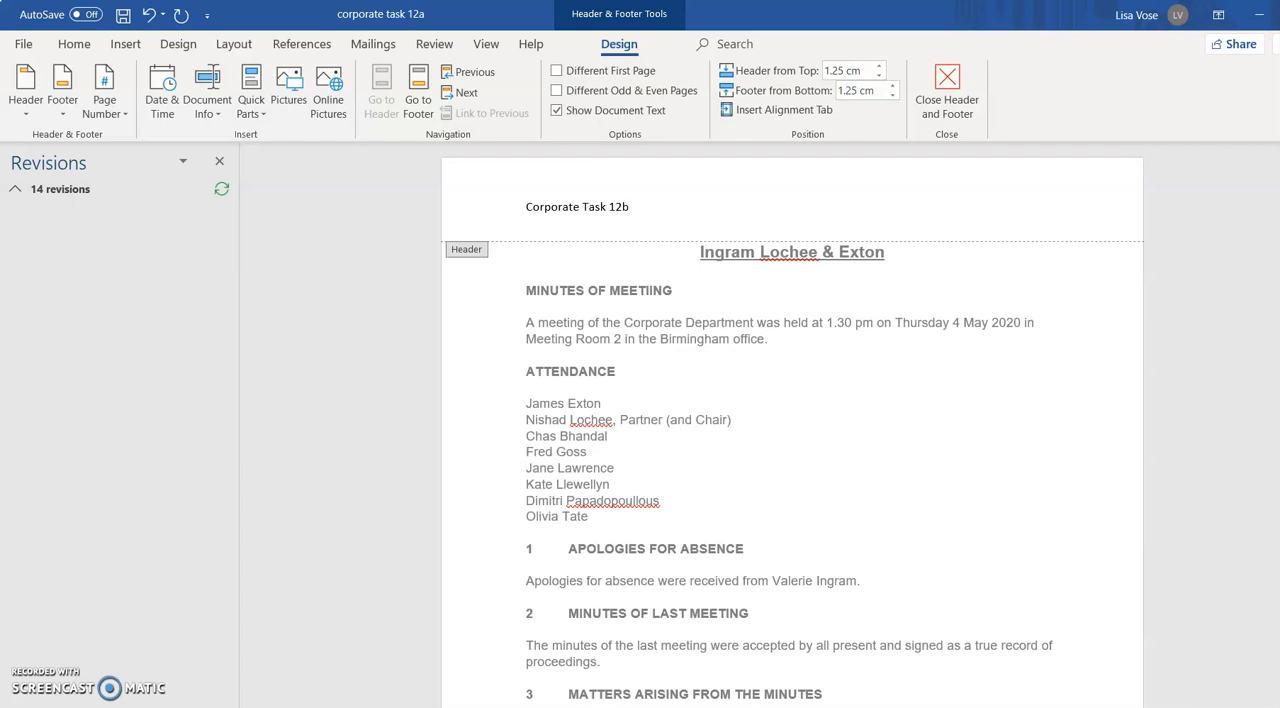
{"action": "left_click", "coordinate": [728, 201]}
{"action": "double_click", "coordinate": [768, 293]}
Save a copy of the minutes to the Desktop as a Word document named corporate task 12a
{"action": "left_click", "coordinate": [23, 44]}
{"action": "left_click", "coordinate": [58, 209]}
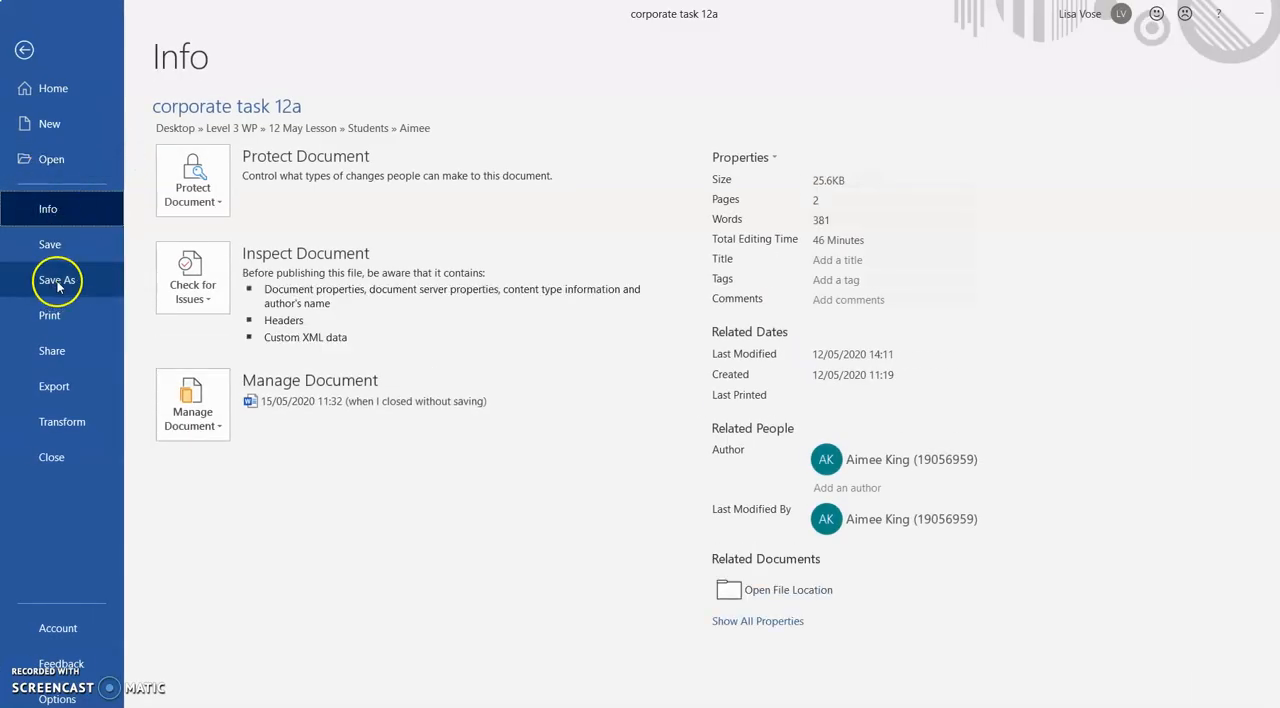
{"action": "left_click", "coordinate": [45, 280]}
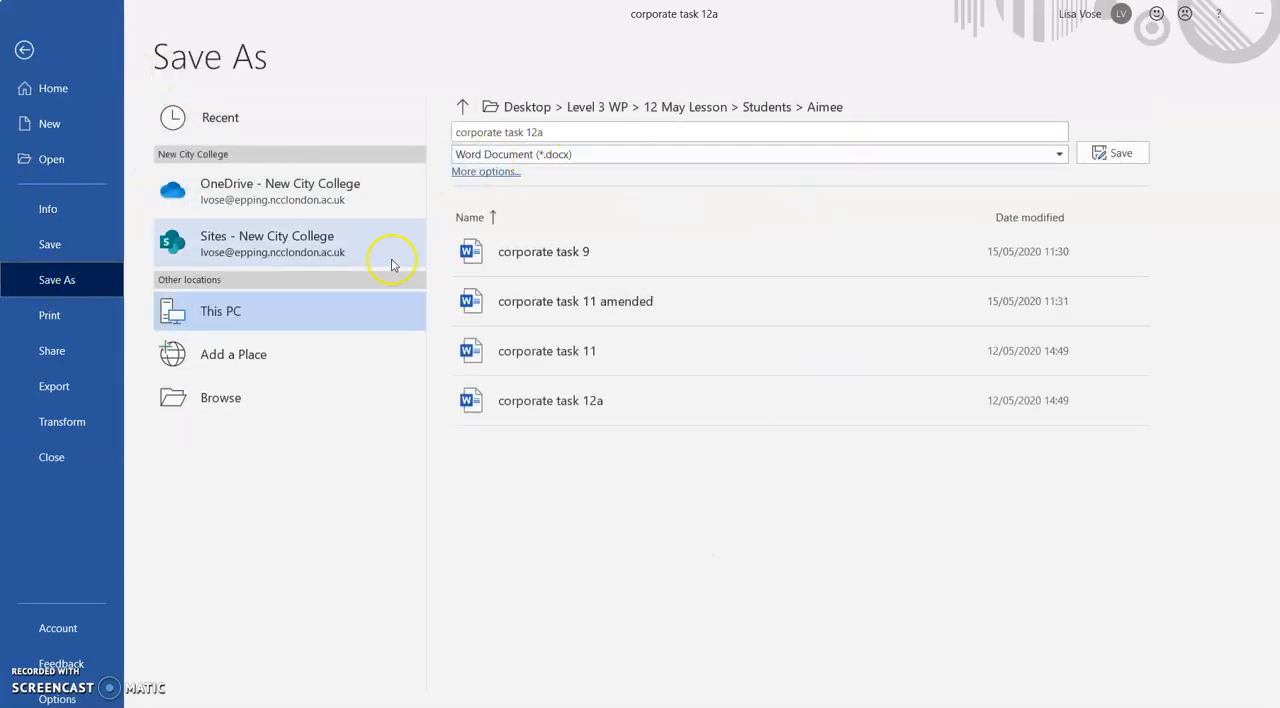
{"action": "left_click", "coordinate": [244, 398]}
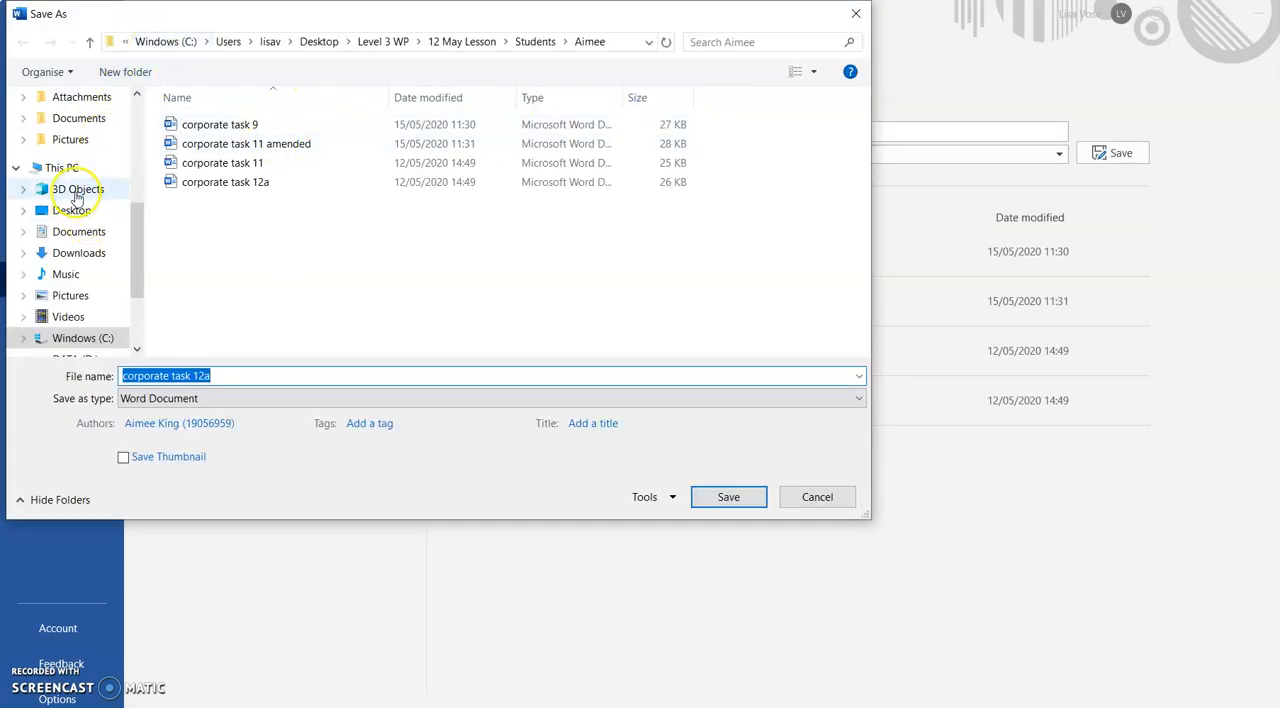
{"action": "left_click", "coordinate": [70, 212]}
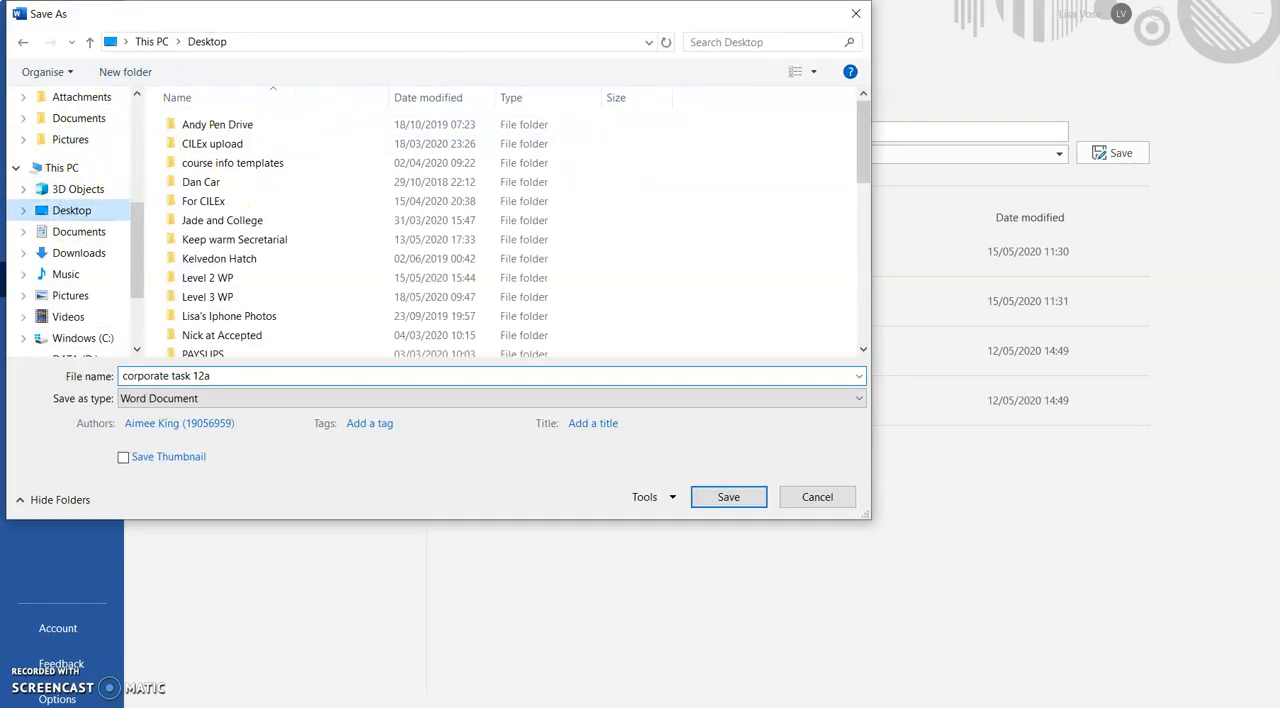
{"action": "left_click", "coordinate": [748, 511]}
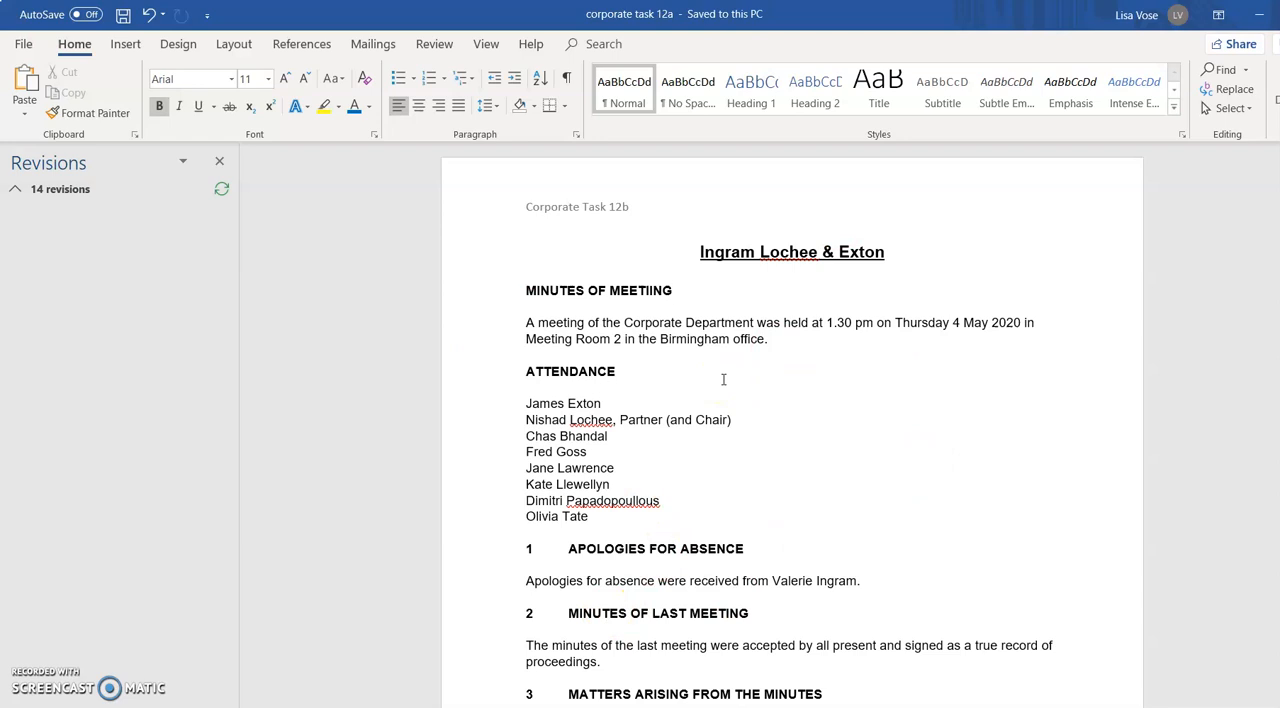
Turn on Track Changes for the document
{"action": "left_click", "coordinate": [432, 44]}
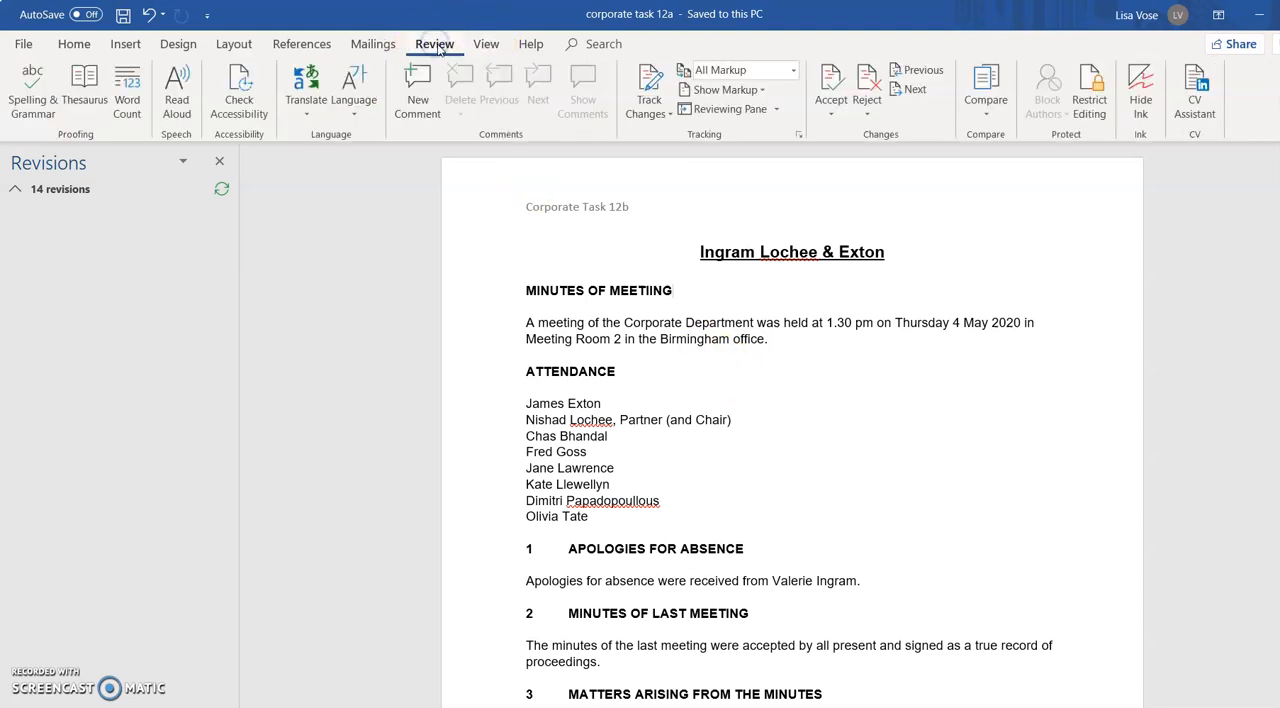
{"action": "left_click", "coordinate": [660, 114]}
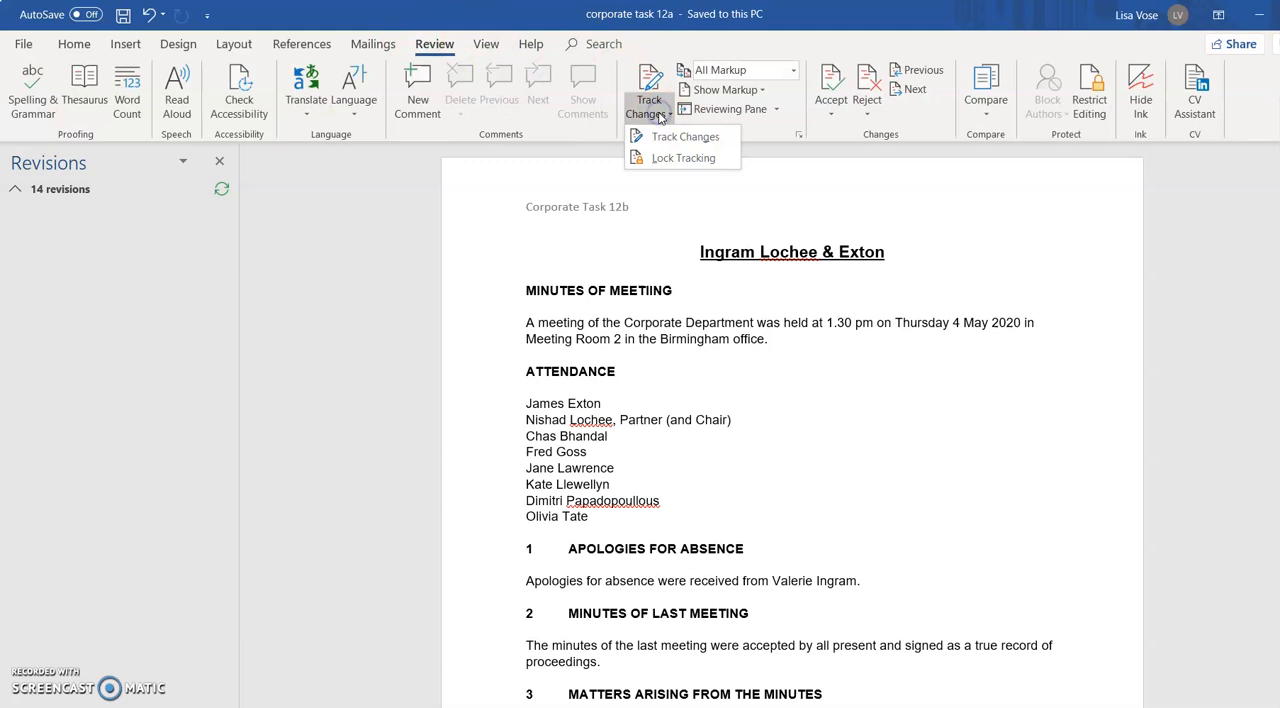
{"action": "left_click", "coordinate": [665, 136]}
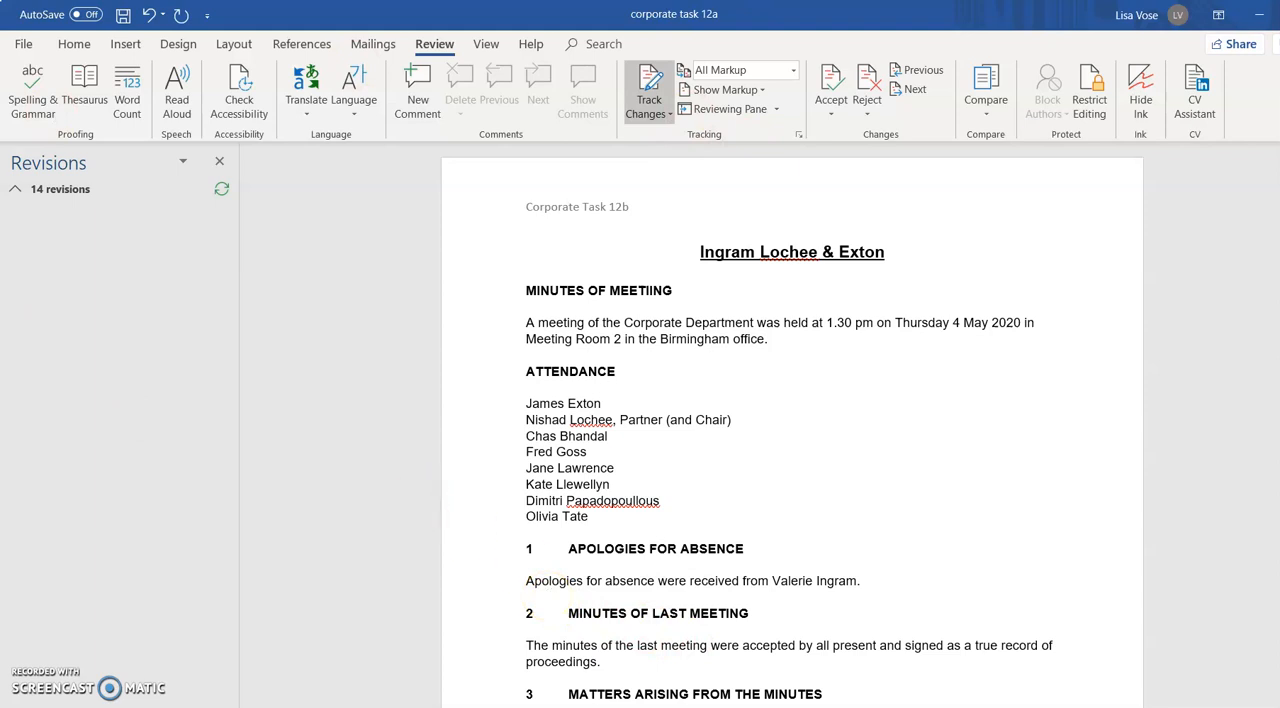
Add ", Partner" after the first attendee and ", Senior Partner" after the third attendee in the attendance list
{"action": "left_click", "coordinate": [625, 407]}
{"action": "type", "text": ", S"}
{"action": "type", "text": "enior"}
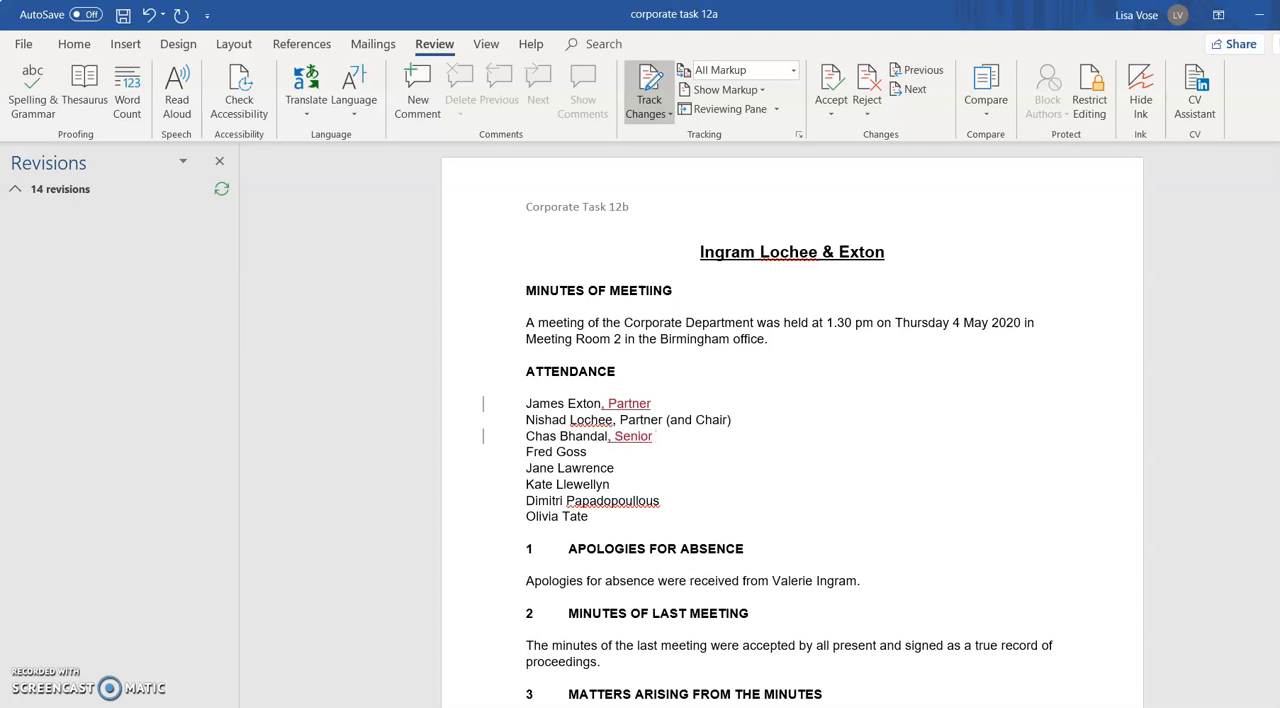
{"action": "type", "text": " Partner"}
Add "and" followed by the second absentee's full name to the end of the Apologies for Absence sentence
{"action": "left_click", "coordinate": [622, 536]}
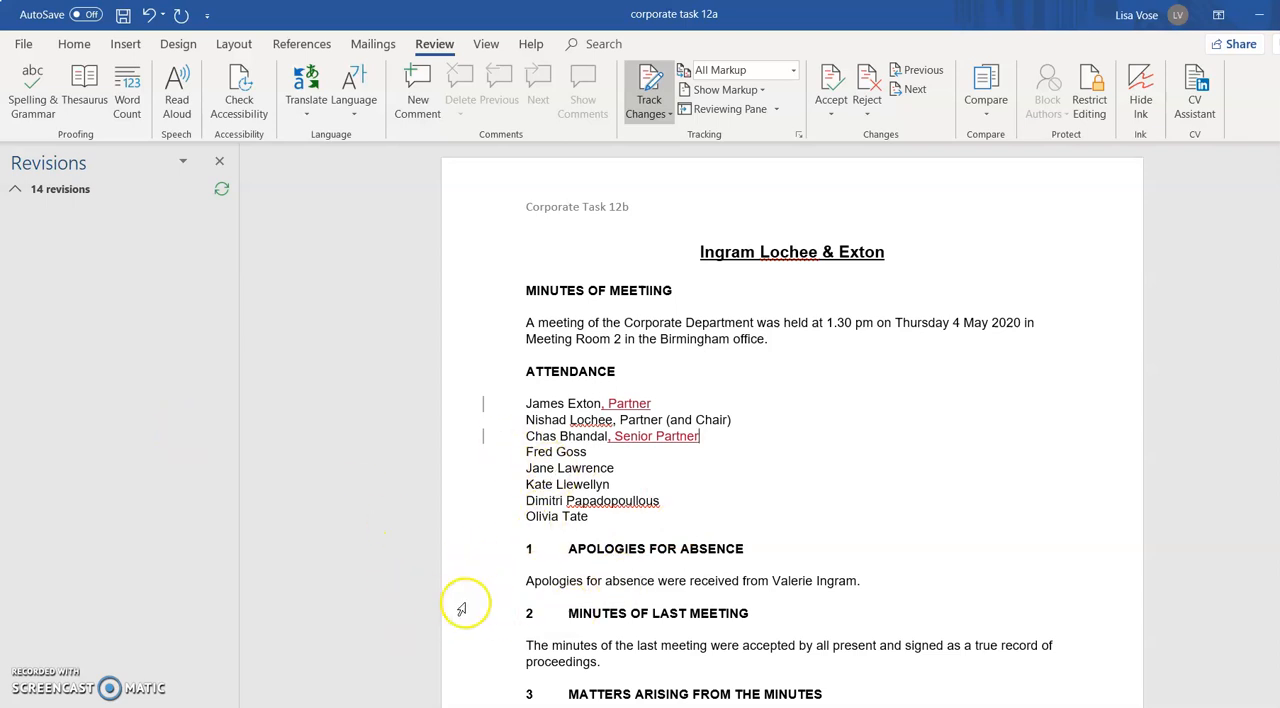
{"action": "left_click", "coordinate": [877, 580]}
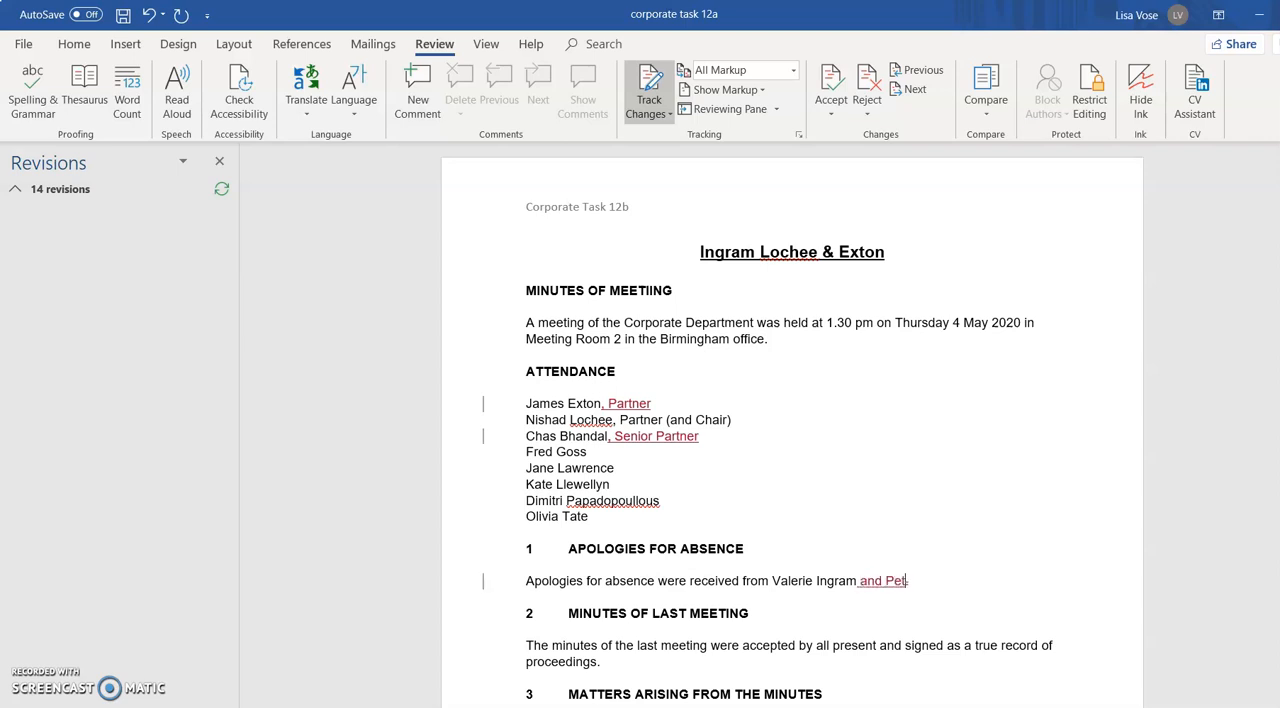
{"action": "type", "text": "and Peter Dawson"}
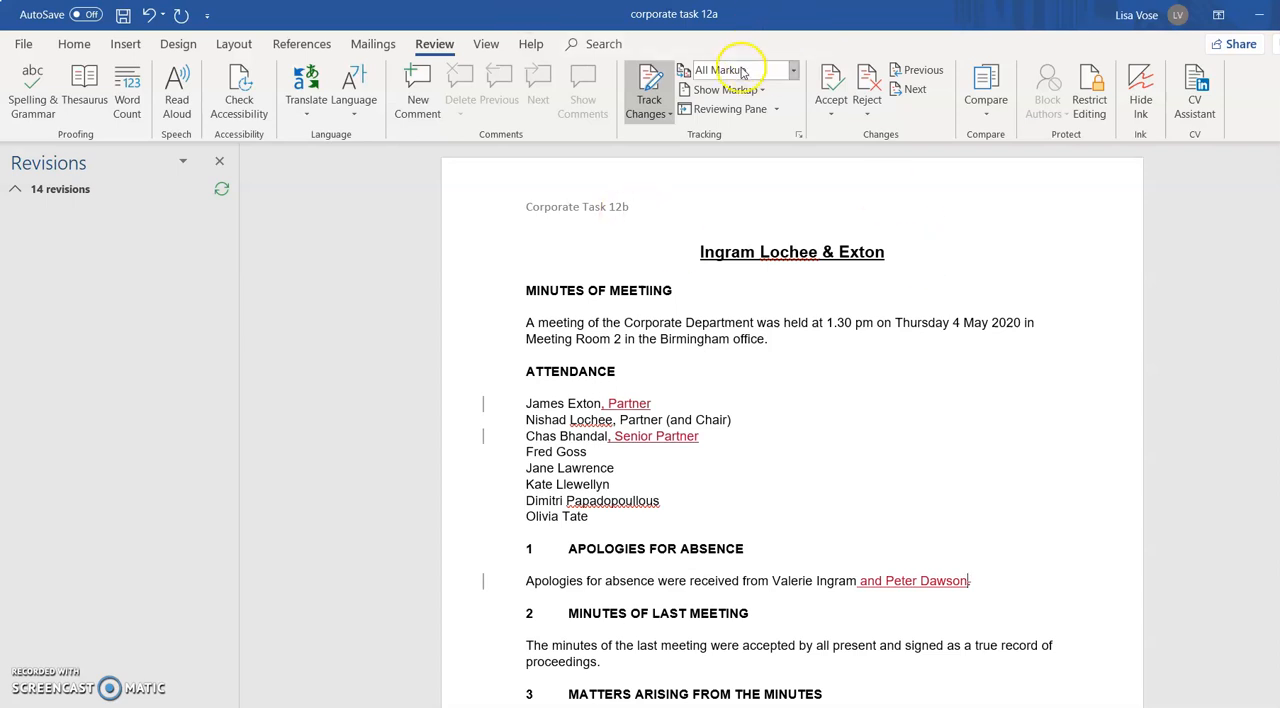
Preview the tracked minutes in the Original view and in the No Markup view
{"action": "left_click", "coordinate": [793, 74]}
{"action": "left_click", "coordinate": [793, 74]}
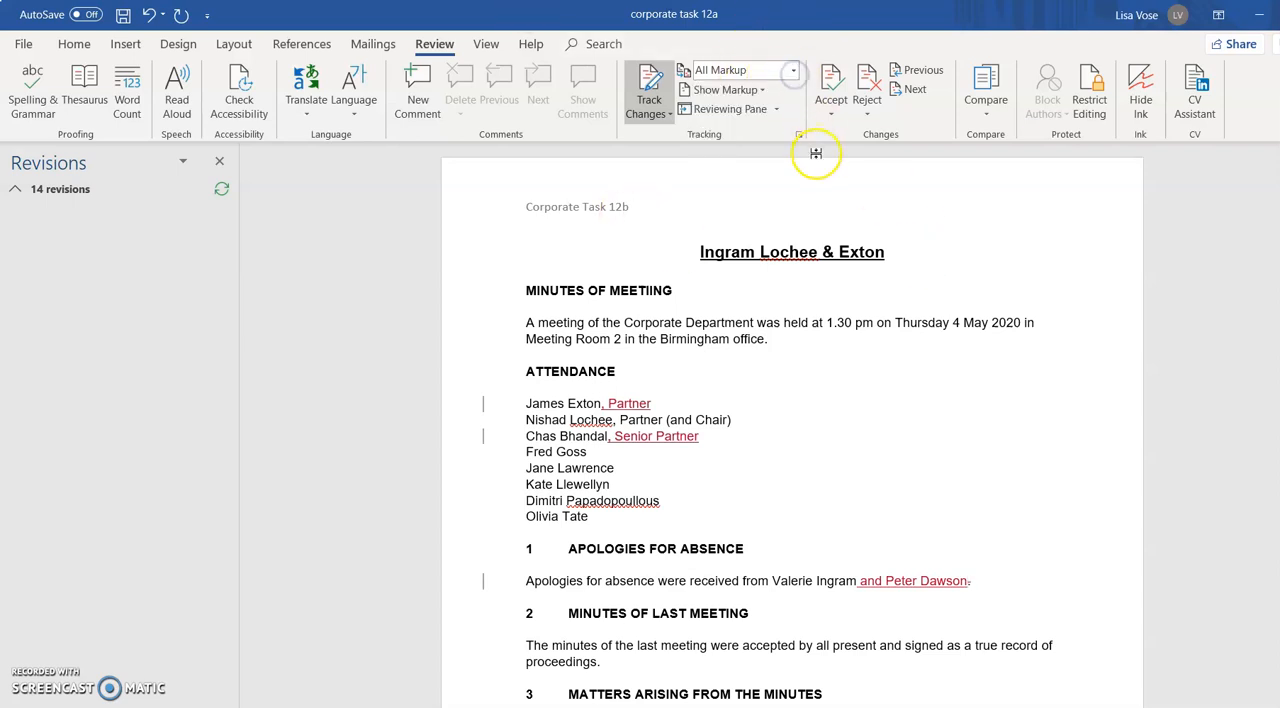
{"action": "left_click", "coordinate": [794, 71]}
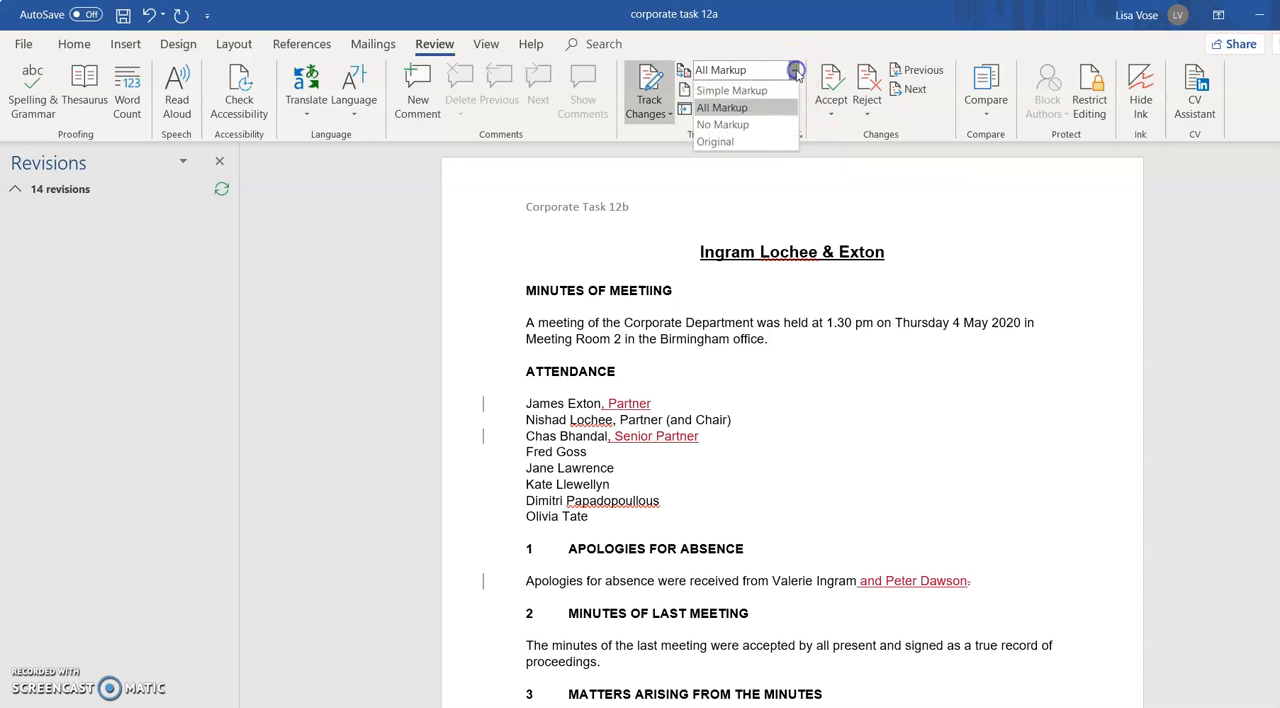
{"action": "left_click", "coordinate": [751, 143]}
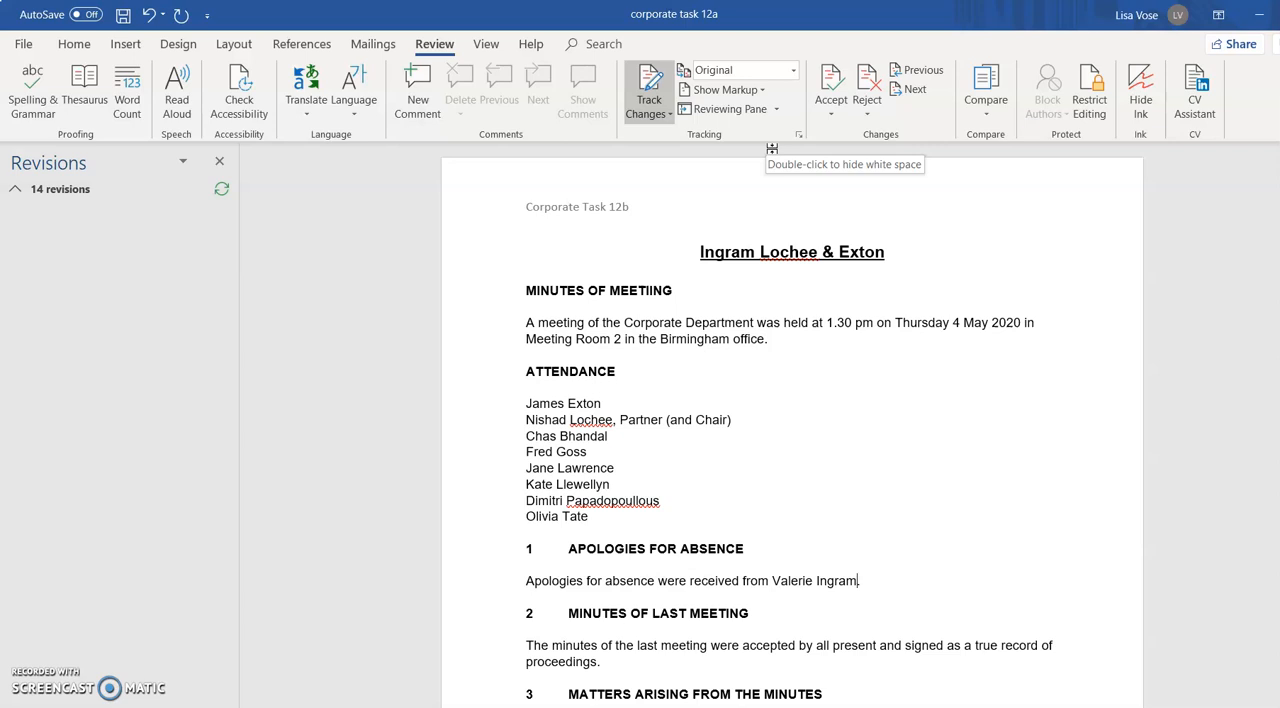
{"action": "left_click", "coordinate": [794, 71]}
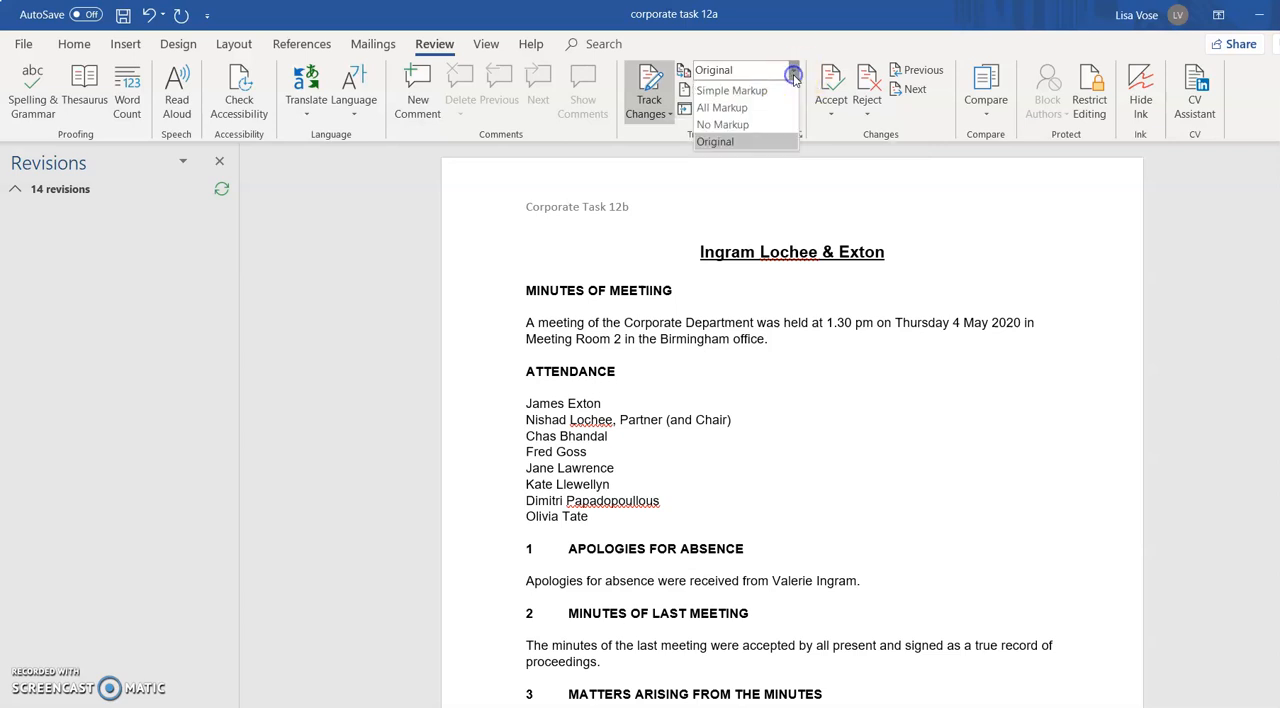
{"action": "left_click", "coordinate": [752, 124]}
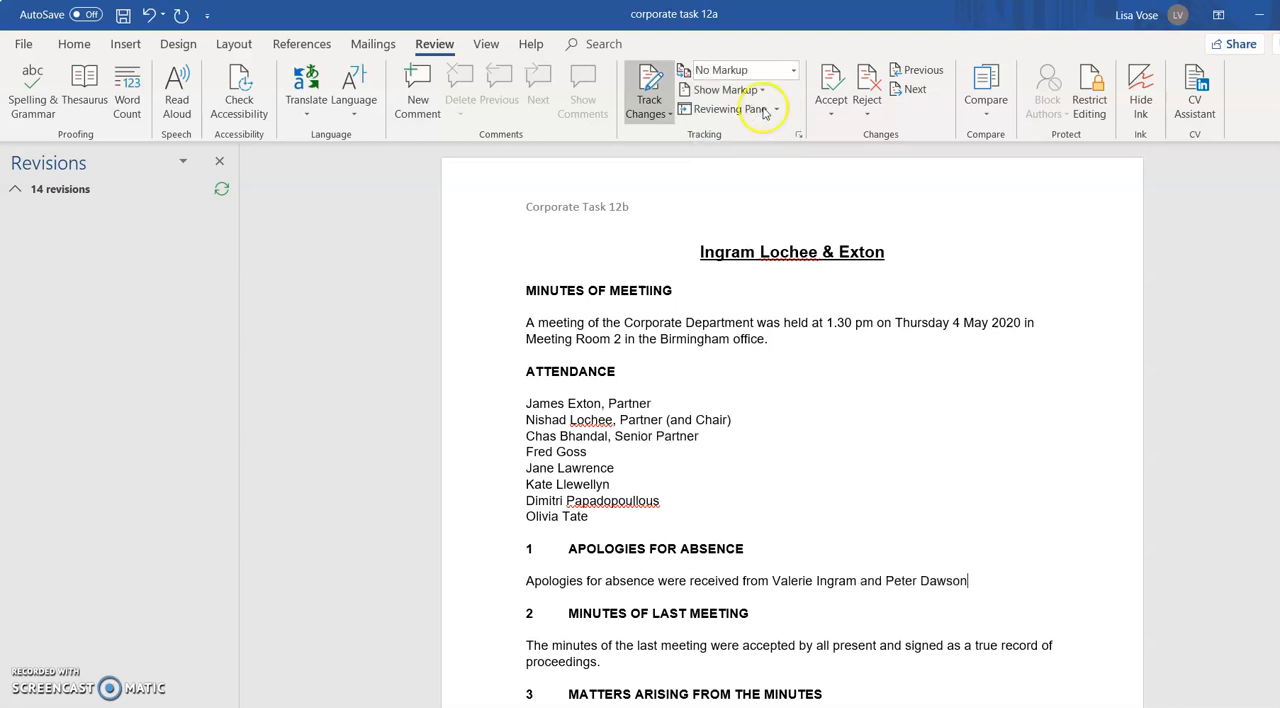
Compare how the tracked changes are displayed in Simple Markup and in All Markup
{"action": "left_click", "coordinate": [794, 71]}
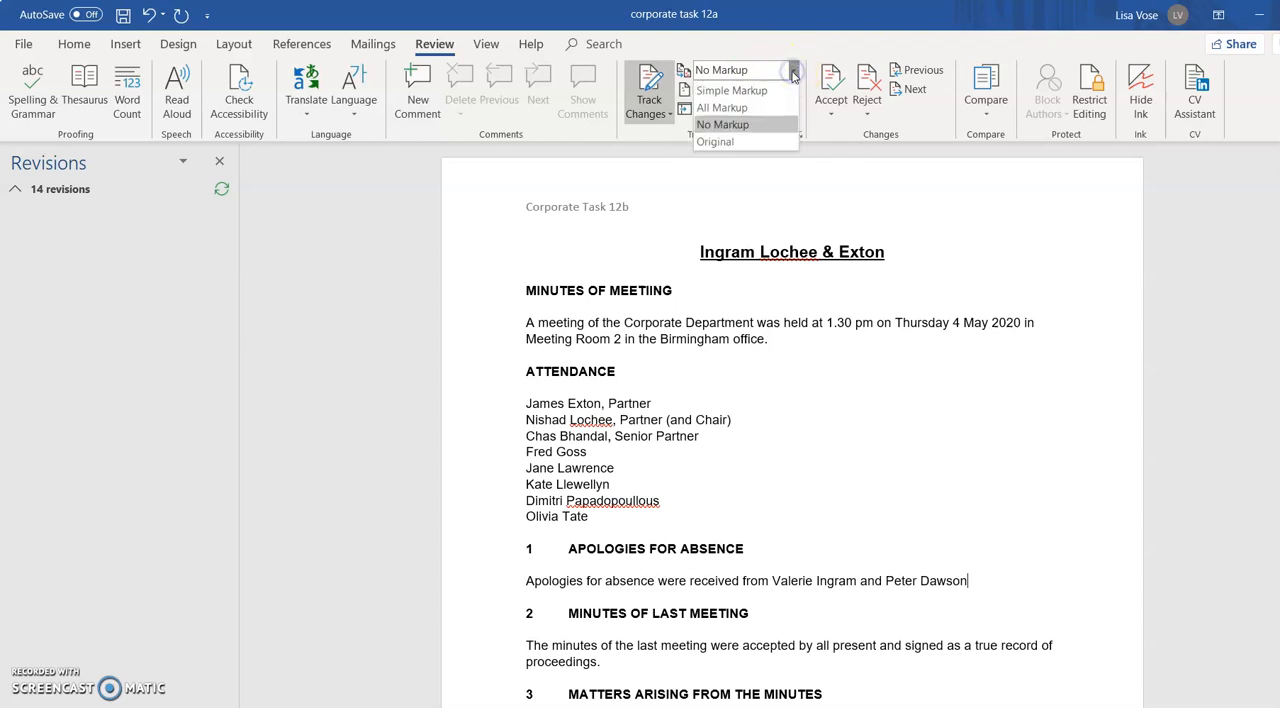
{"action": "left_click", "coordinate": [765, 92]}
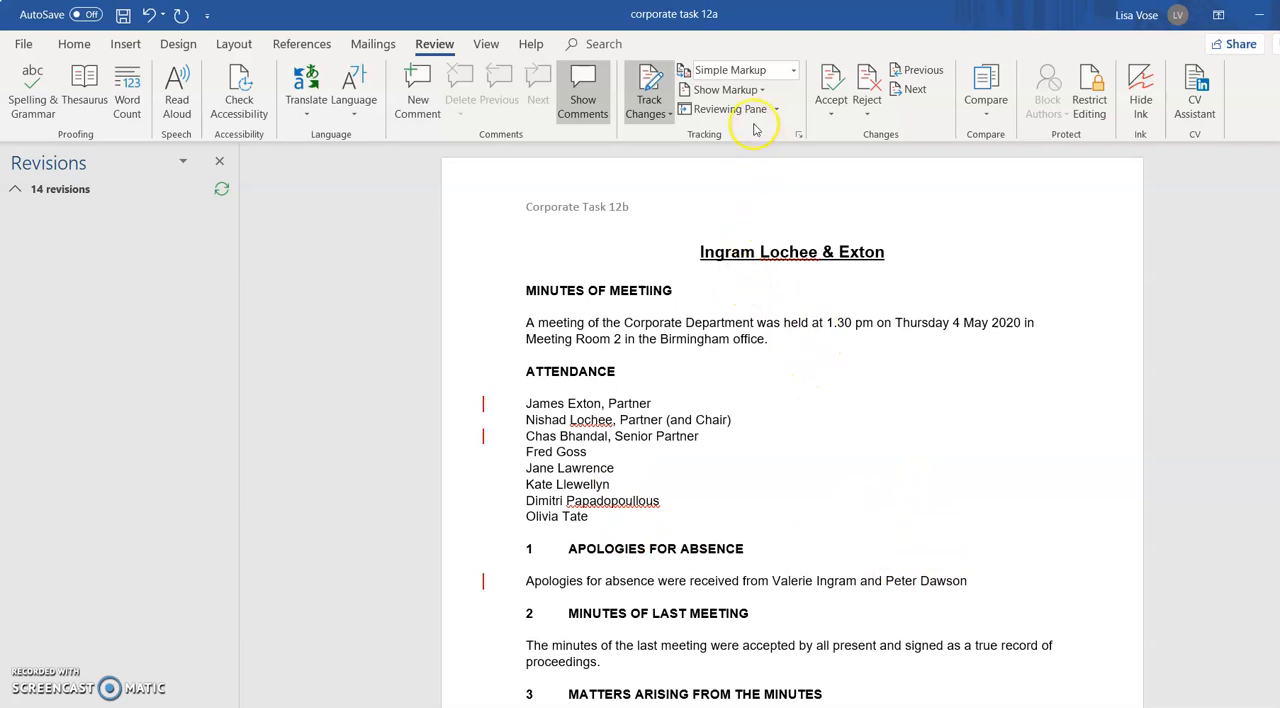
{"action": "left_click", "coordinate": [793, 71]}
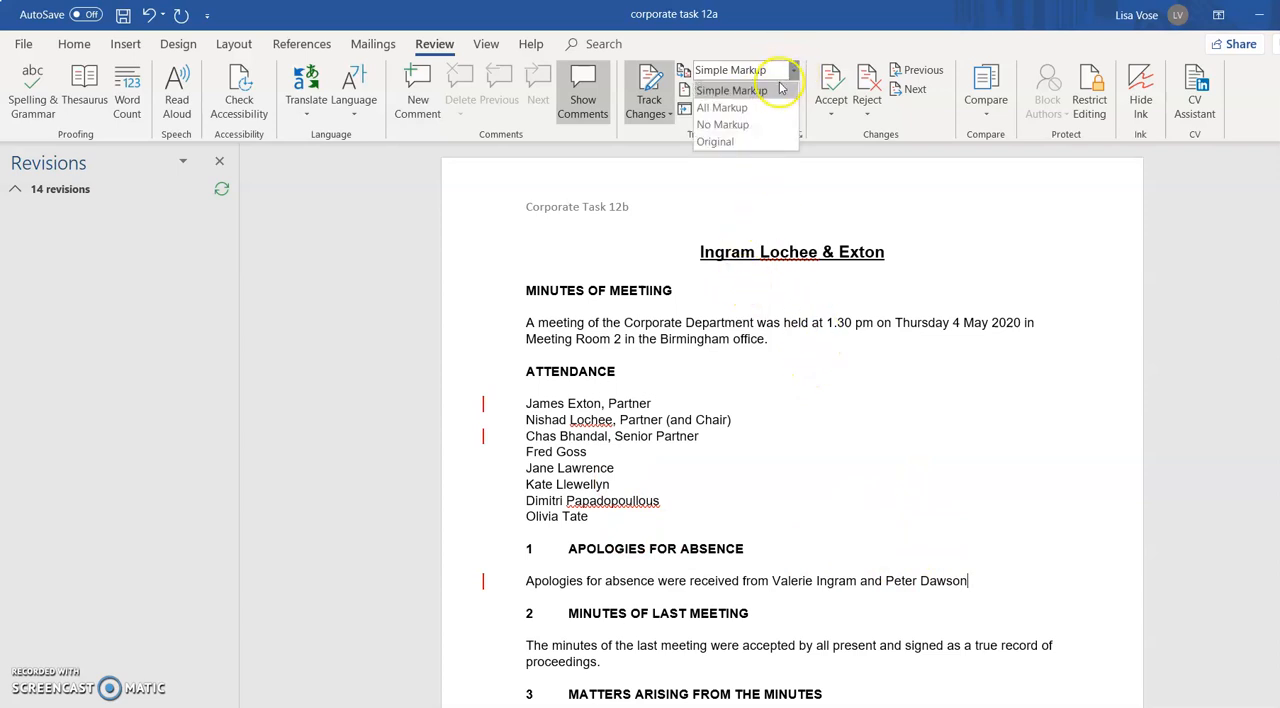
{"action": "left_click", "coordinate": [780, 86]}
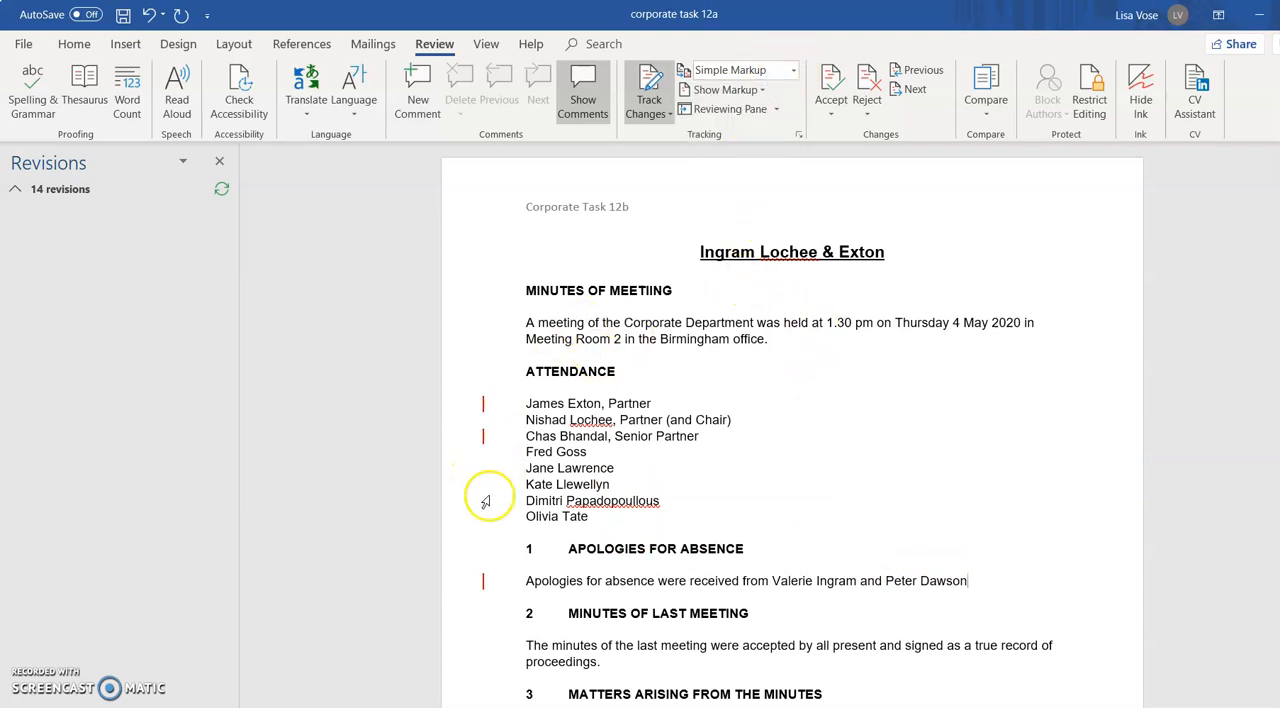
{"action": "left_click", "coordinate": [793, 71]}
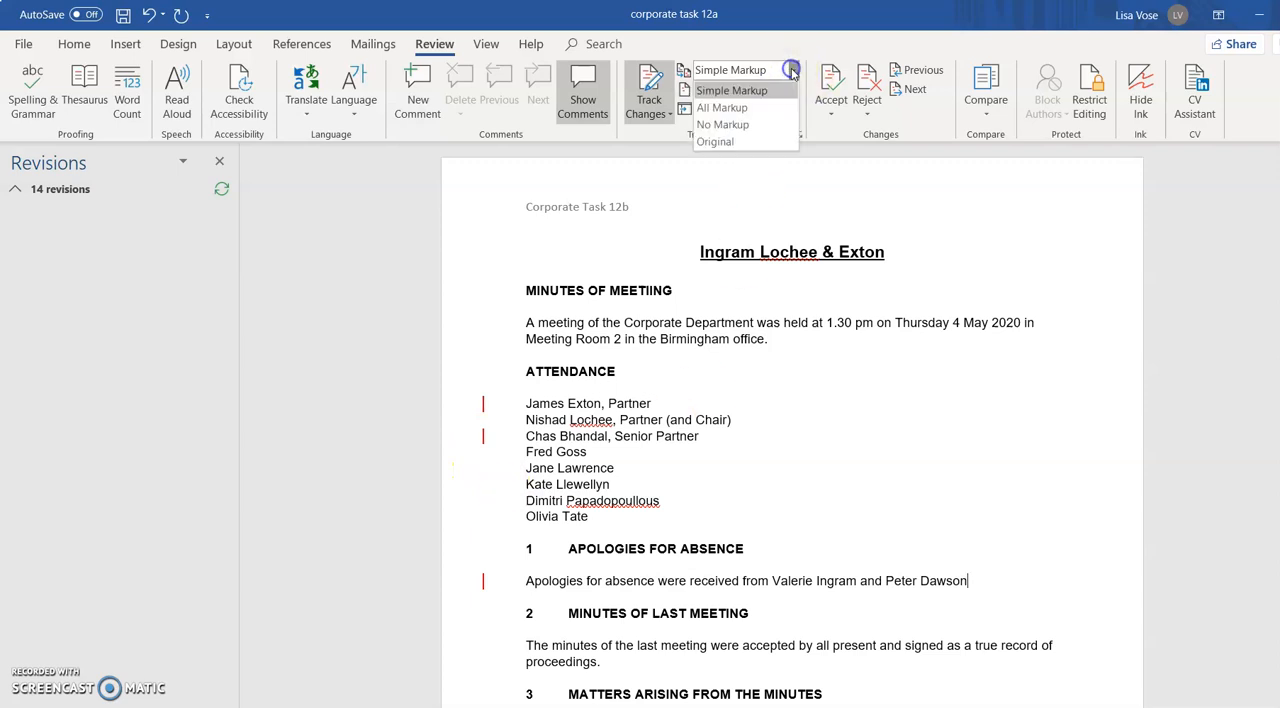
{"action": "left_click", "coordinate": [768, 108]}
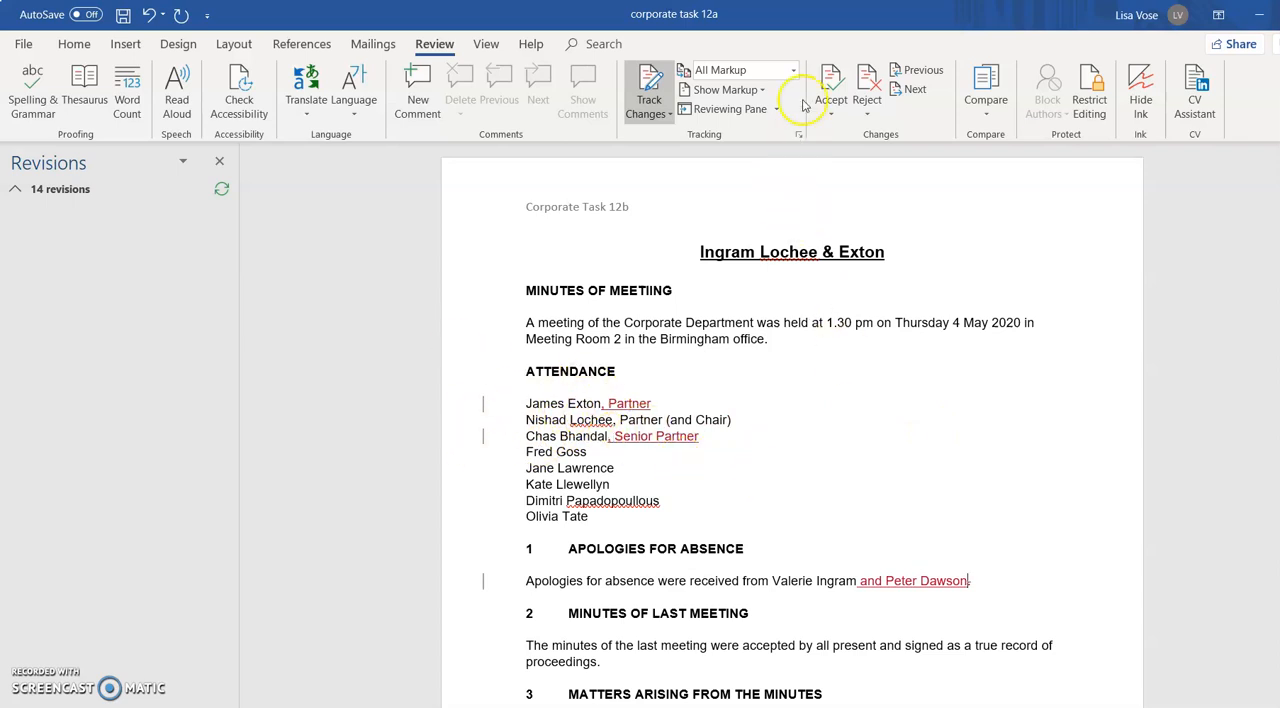
Show the minutes without markup and switch the review display to Original
{"action": "left_click", "coordinate": [792, 70]}
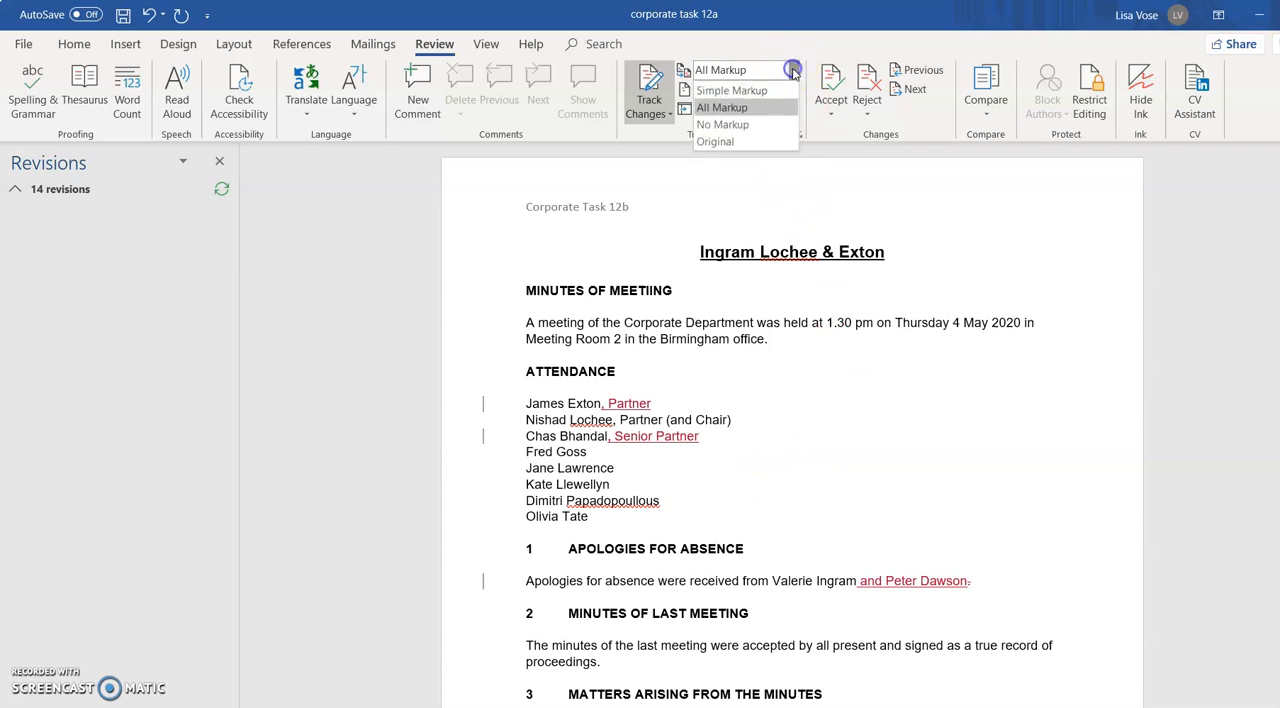
{"action": "left_click", "coordinate": [759, 125]}
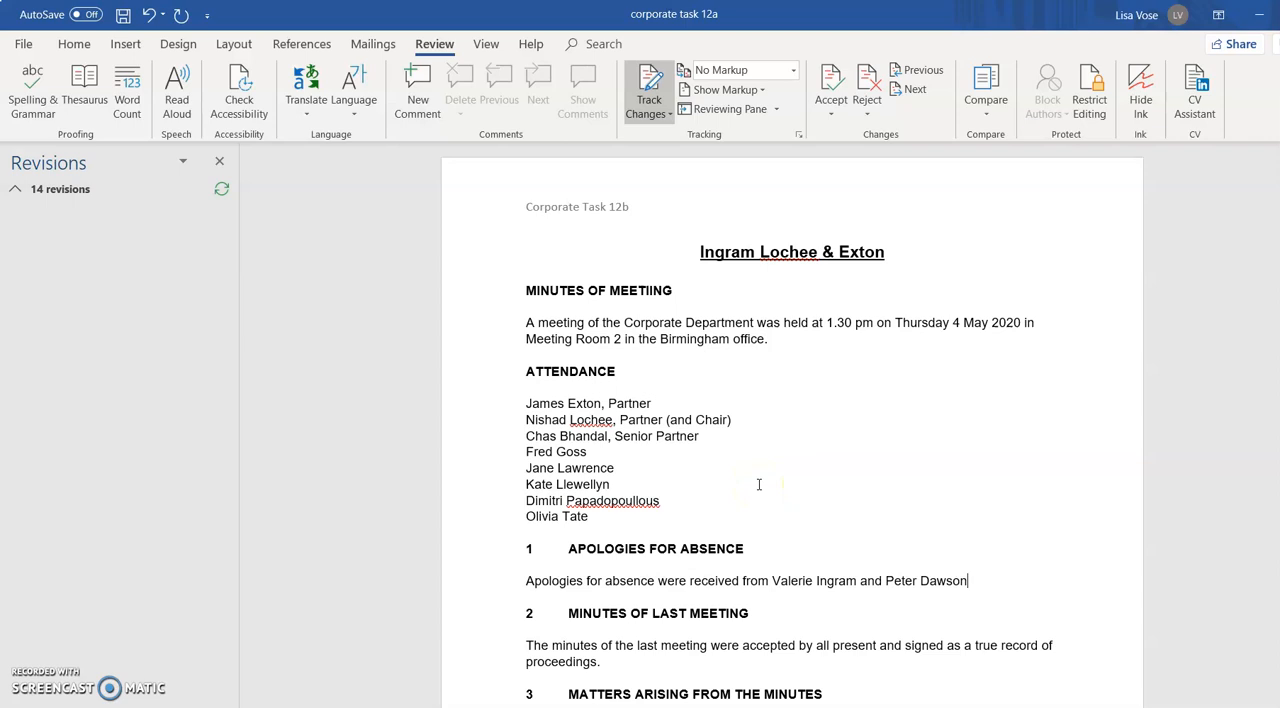
{"action": "left_click", "coordinate": [793, 70]}
{"action": "left_click", "coordinate": [781, 141]}
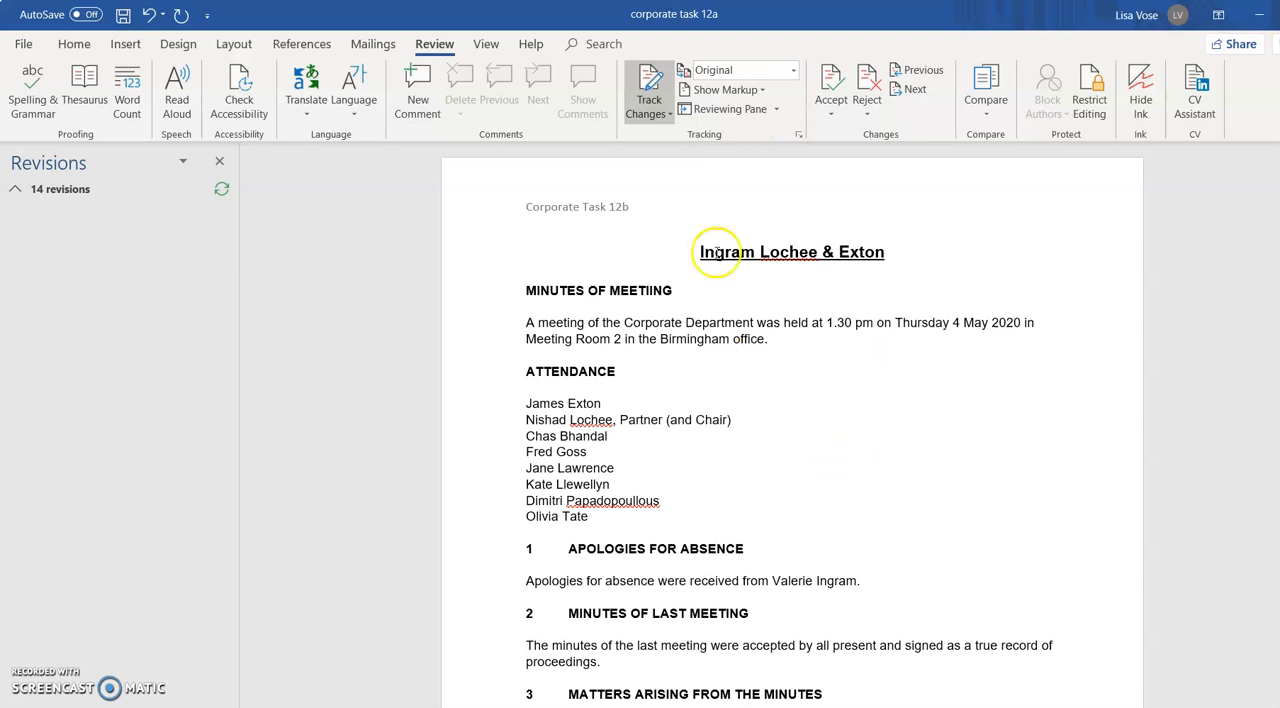
Set the markup balloons option to Show Revisions in Balloons
{"action": "left_click", "coordinate": [758, 90]}
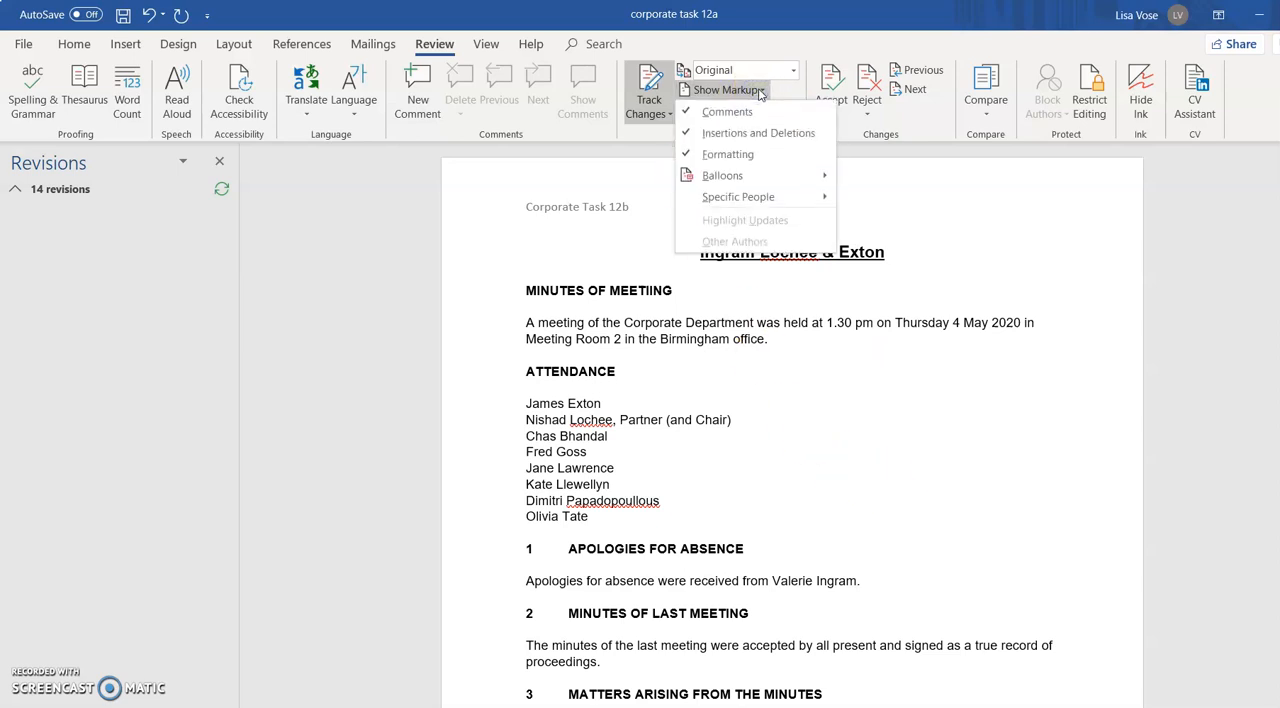
{"action": "left_click", "coordinate": [768, 174]}
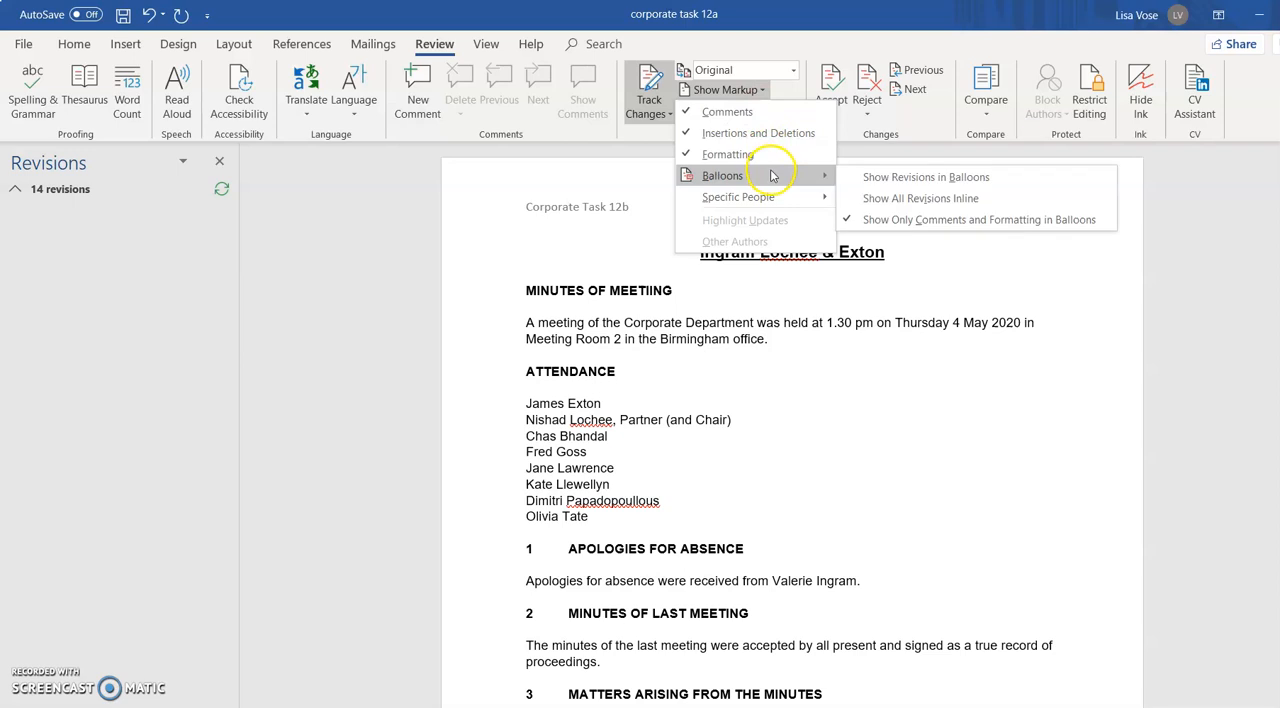
{"action": "left_click", "coordinate": [920, 180]}
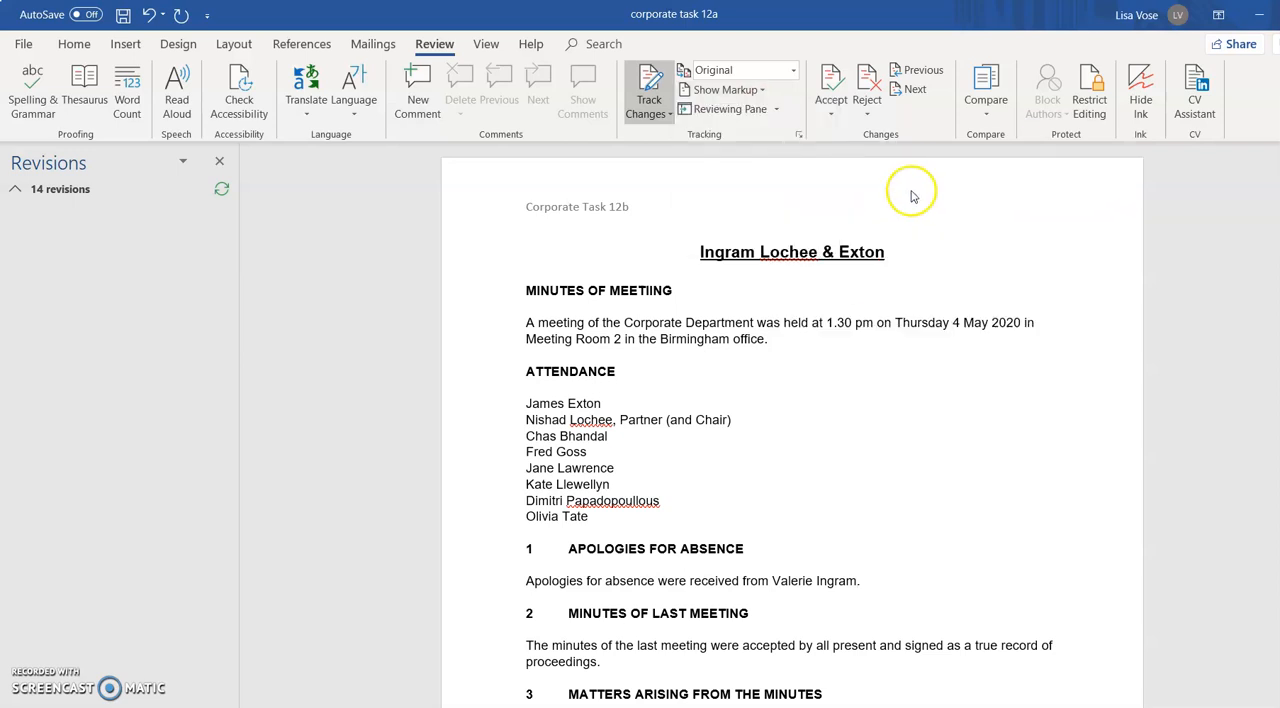
{"action": "left_click", "coordinate": [792, 75]}
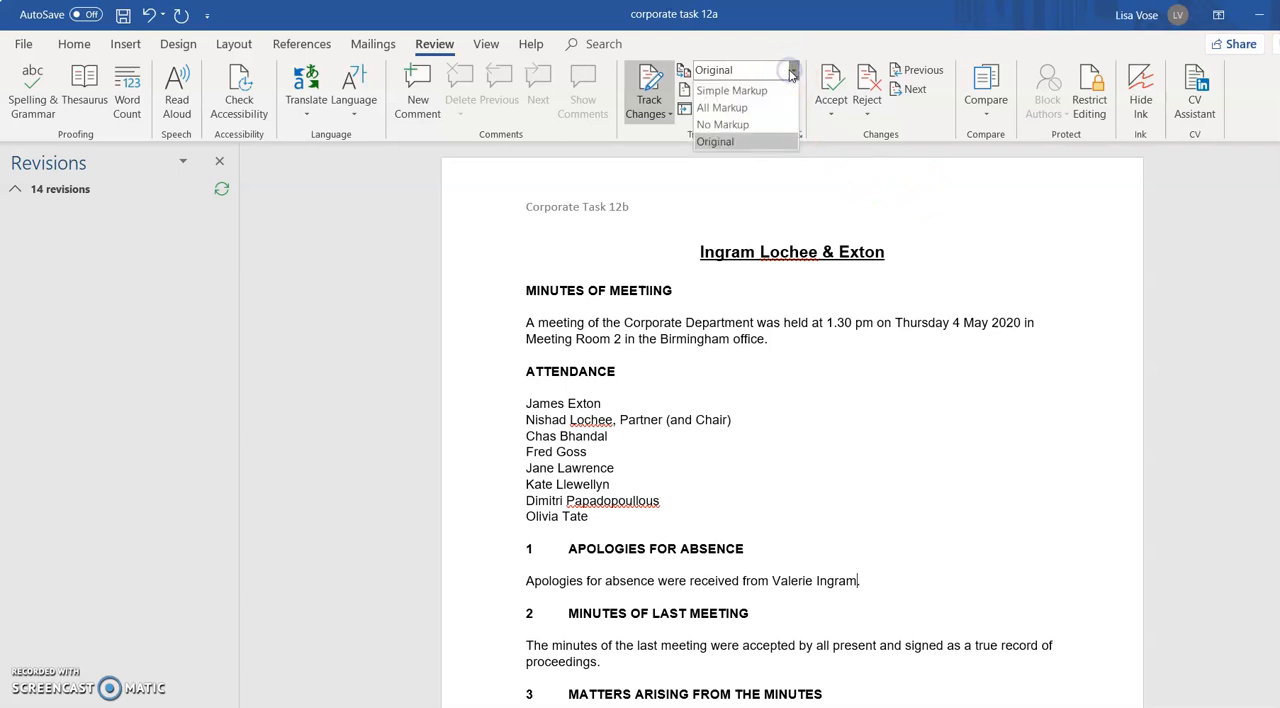
{"action": "left_click", "coordinate": [853, 220]}
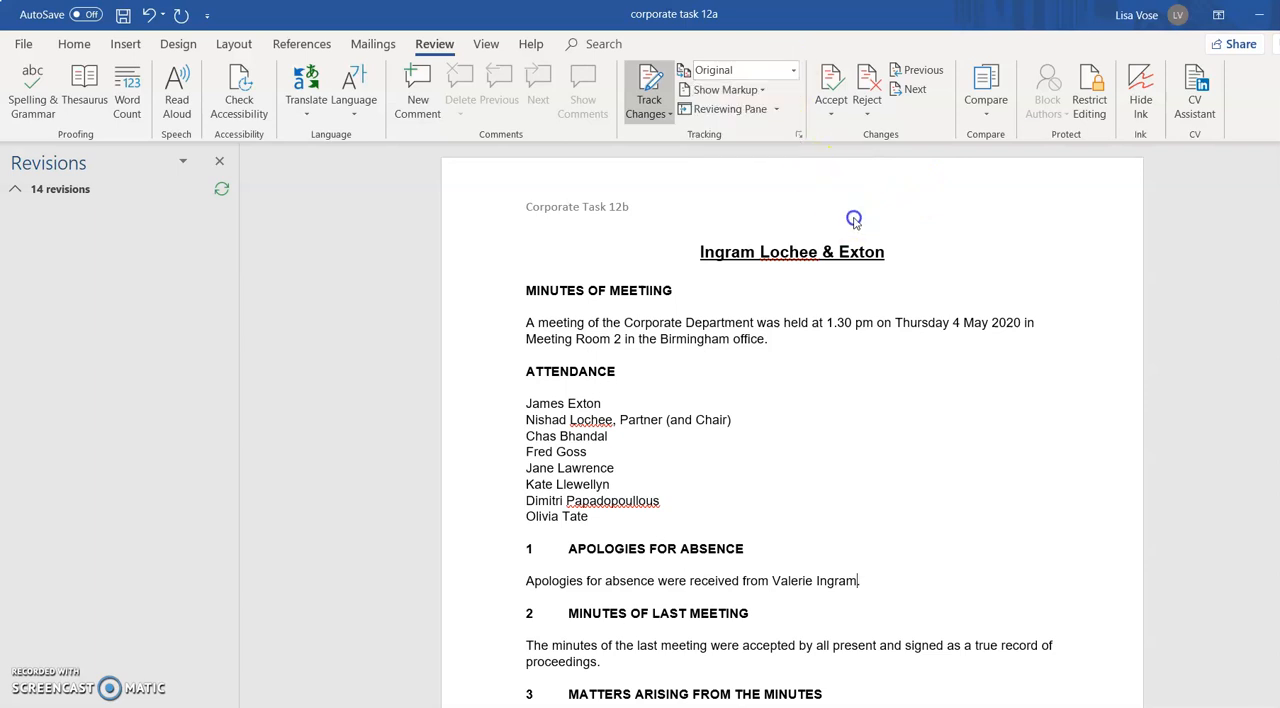
{"action": "left_click", "coordinate": [761, 91]}
{"action": "left_click", "coordinate": [766, 176]}
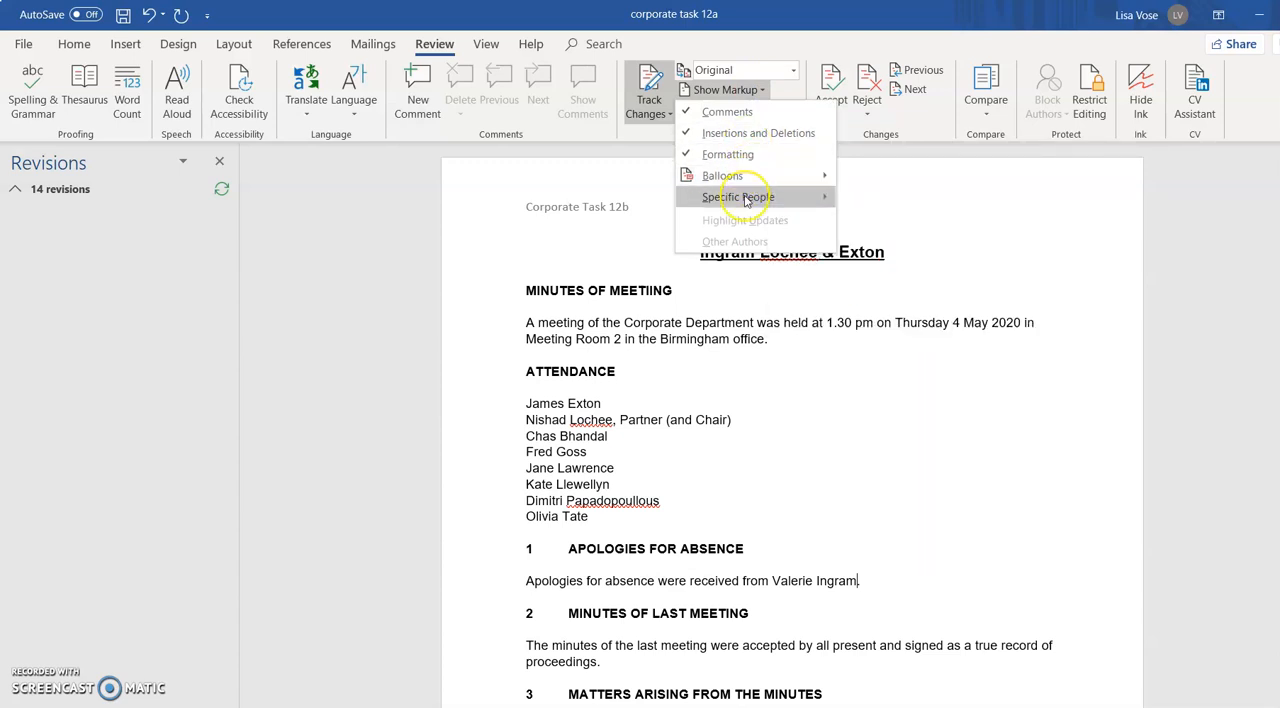
{"action": "mouse_move", "coordinate": [745, 200]}
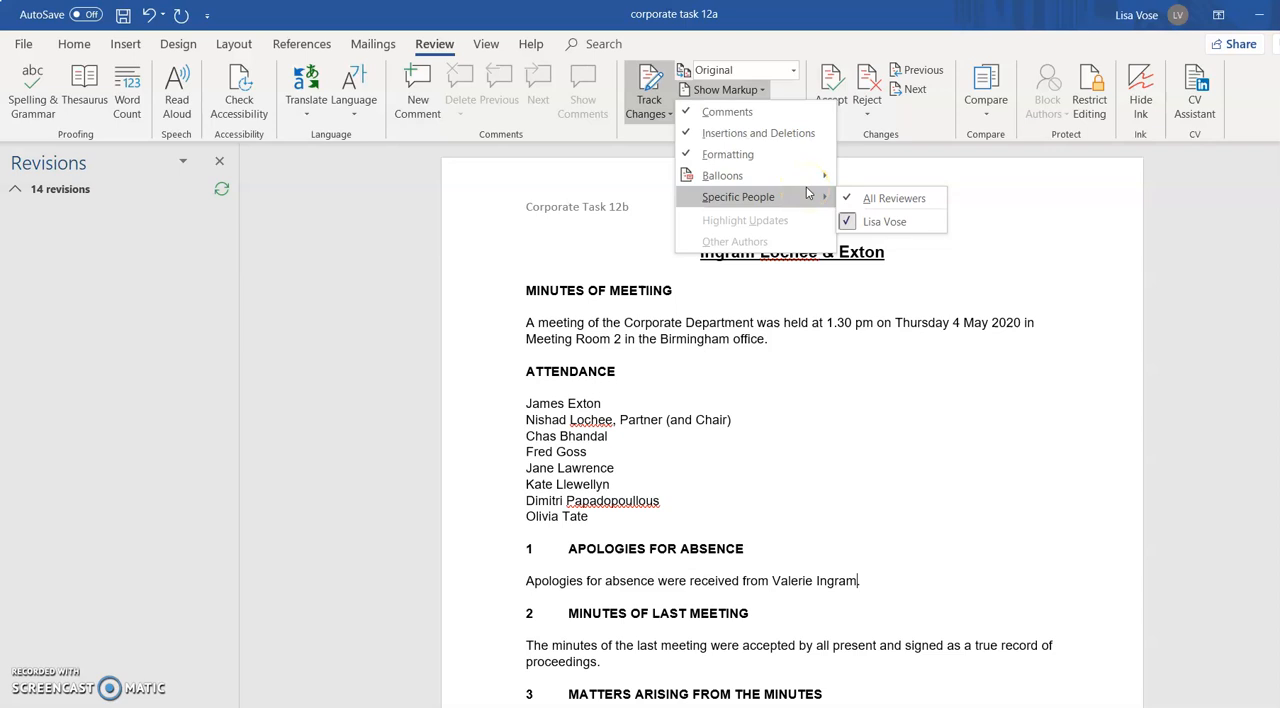
{"action": "left_click", "coordinate": [830, 356]}
Switch the review display of the minutes to All Markup
{"action": "left_click", "coordinate": [793, 70]}
{"action": "left_click", "coordinate": [735, 107]}
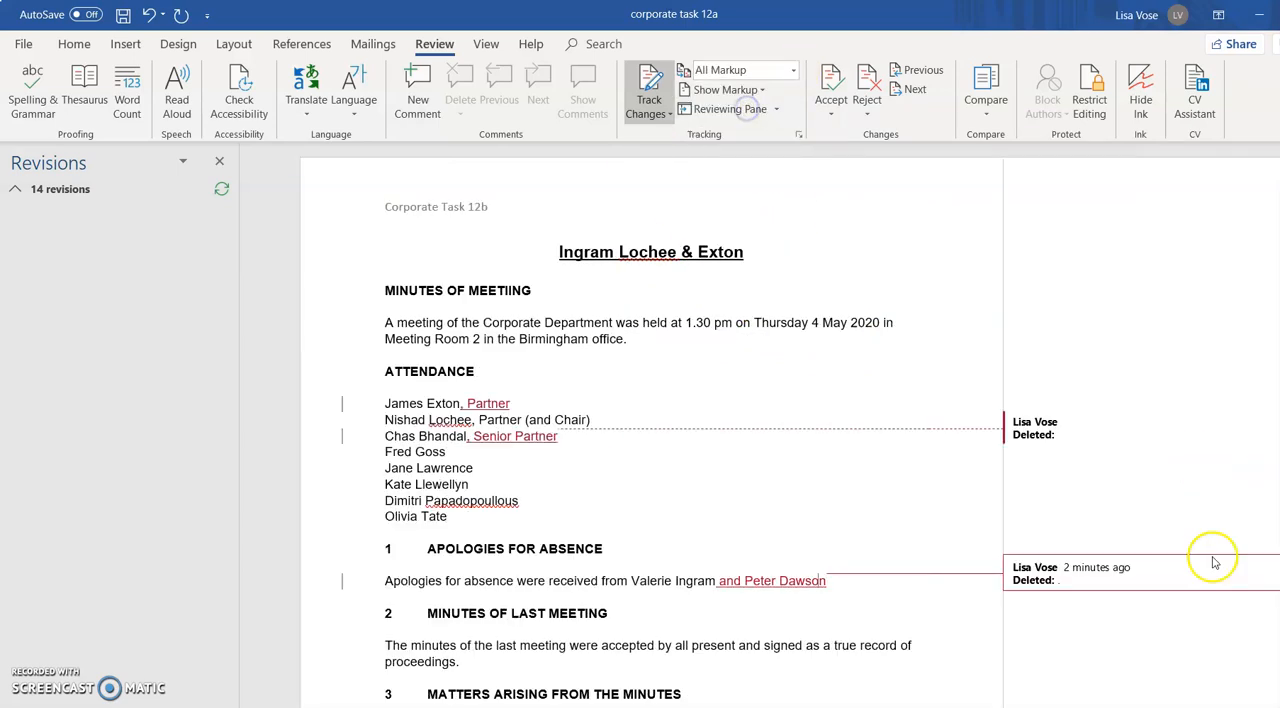
{"action": "left_click", "coordinate": [825, 422]}
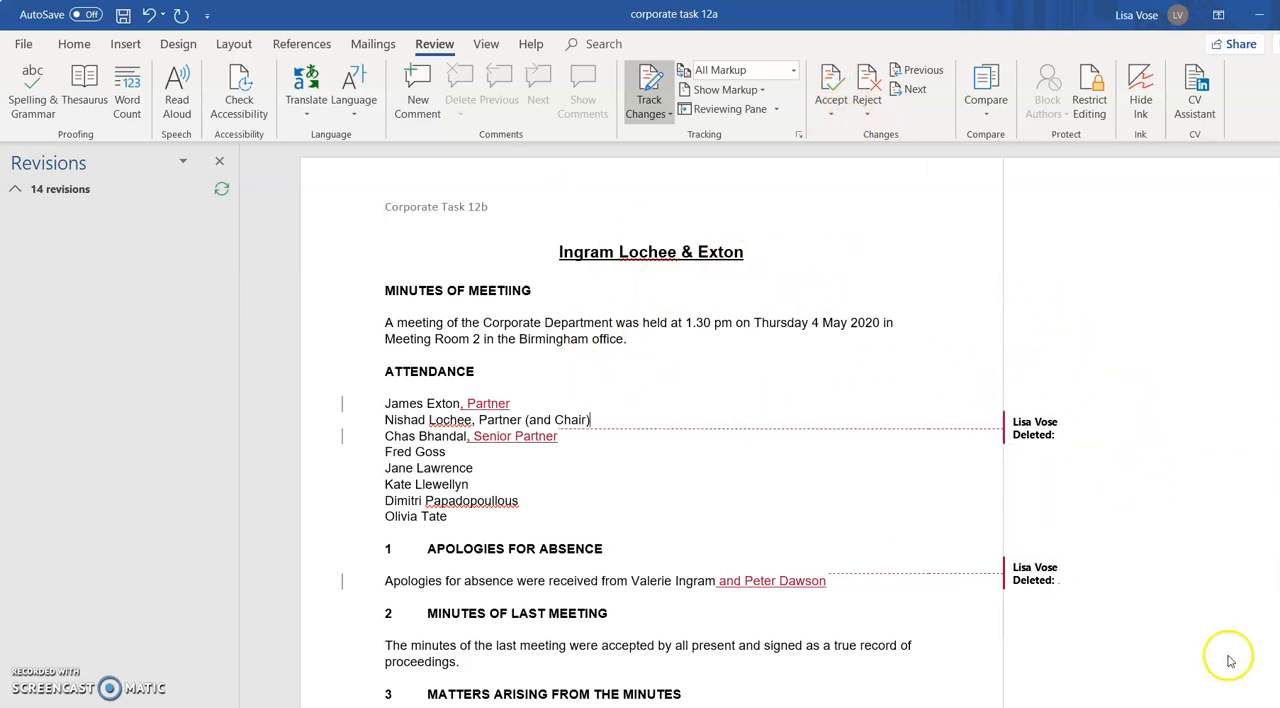
{"action": "scroll", "coordinate": [1000, 560], "scroll_direction": "down", "scroll_amount": 3}
{"action": "scroll", "coordinate": [997, 566], "scroll_direction": "up", "scroll_amount": 3}
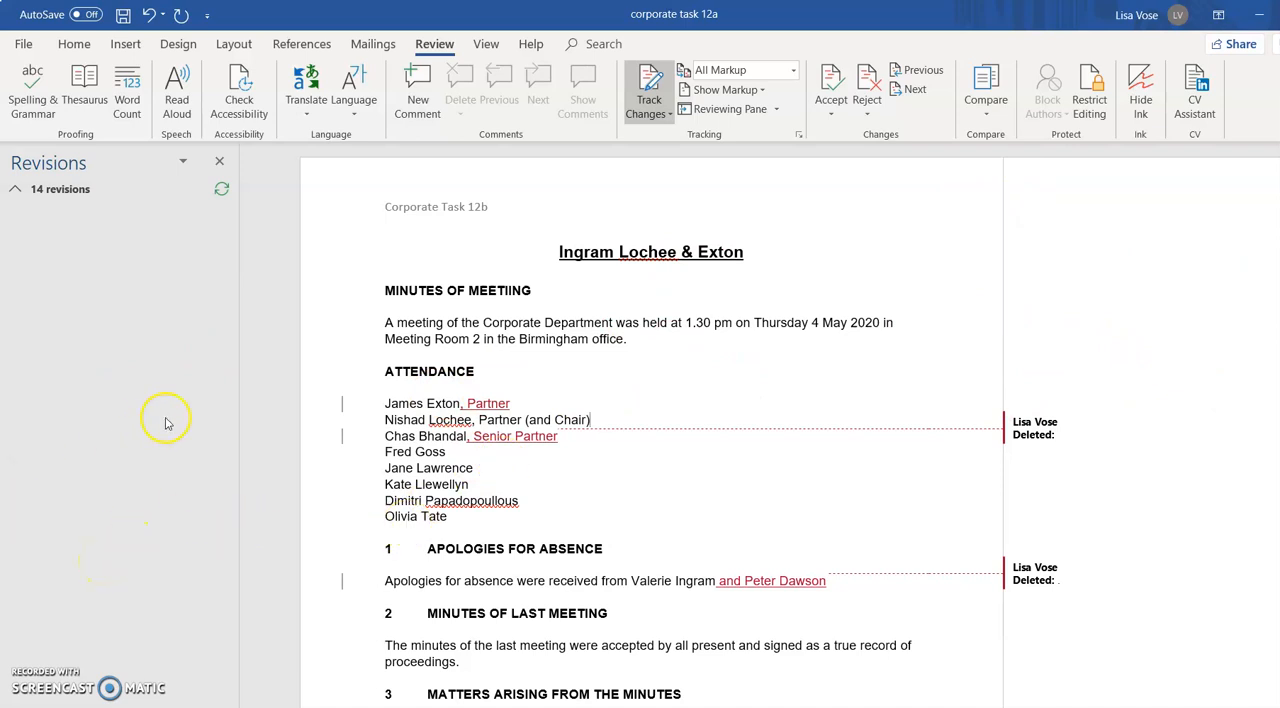
Apply i, ii, iii numbering to the share buy-backs and charges registration paragraphs under Update on Companies Act 2006
{"action": "scroll", "coordinate": [580, 491], "scroll_direction": "down", "scroll_amount": 7}
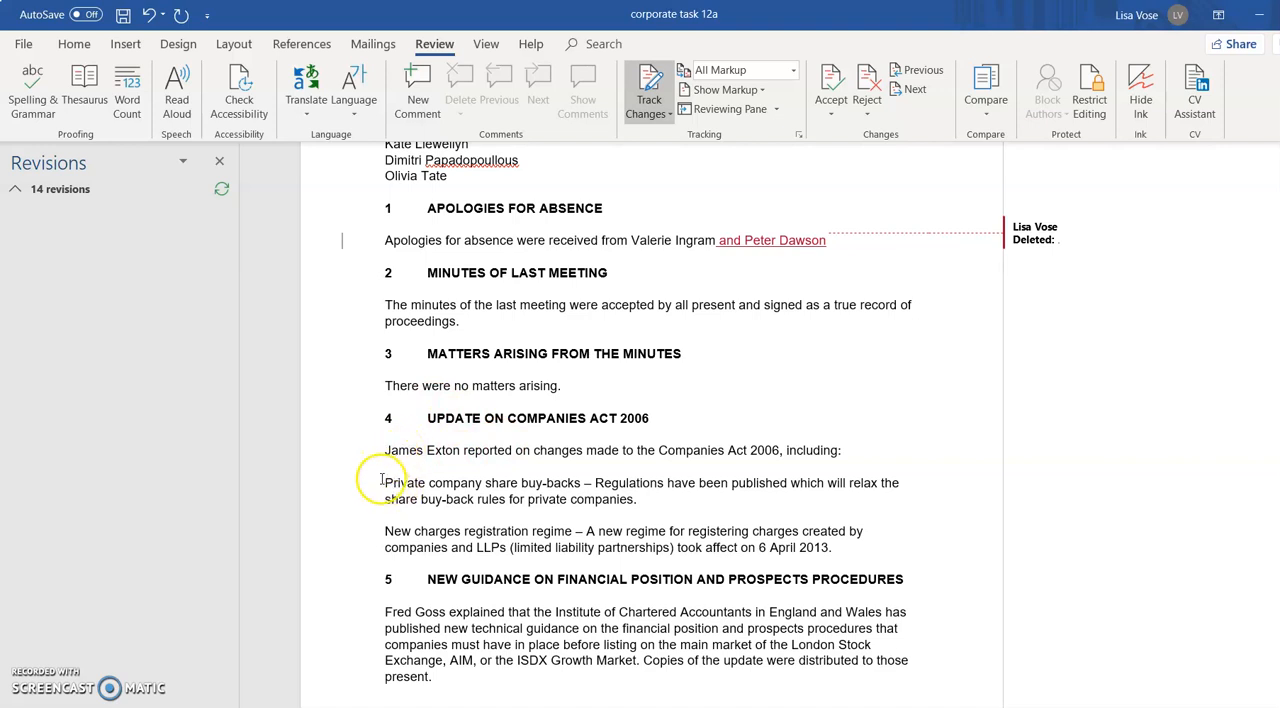
{"action": "left_click_drag", "start_coordinate": [404, 482], "coordinate": [873, 546]}
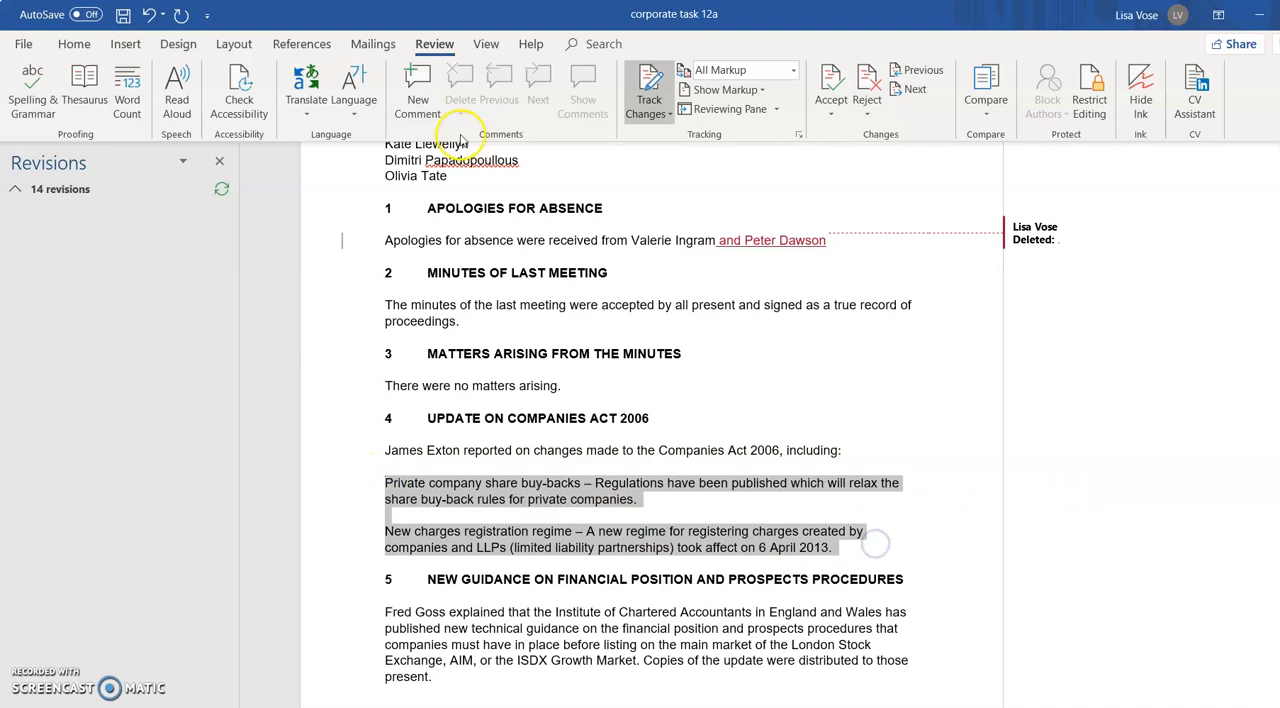
{"action": "left_click", "coordinate": [72, 44]}
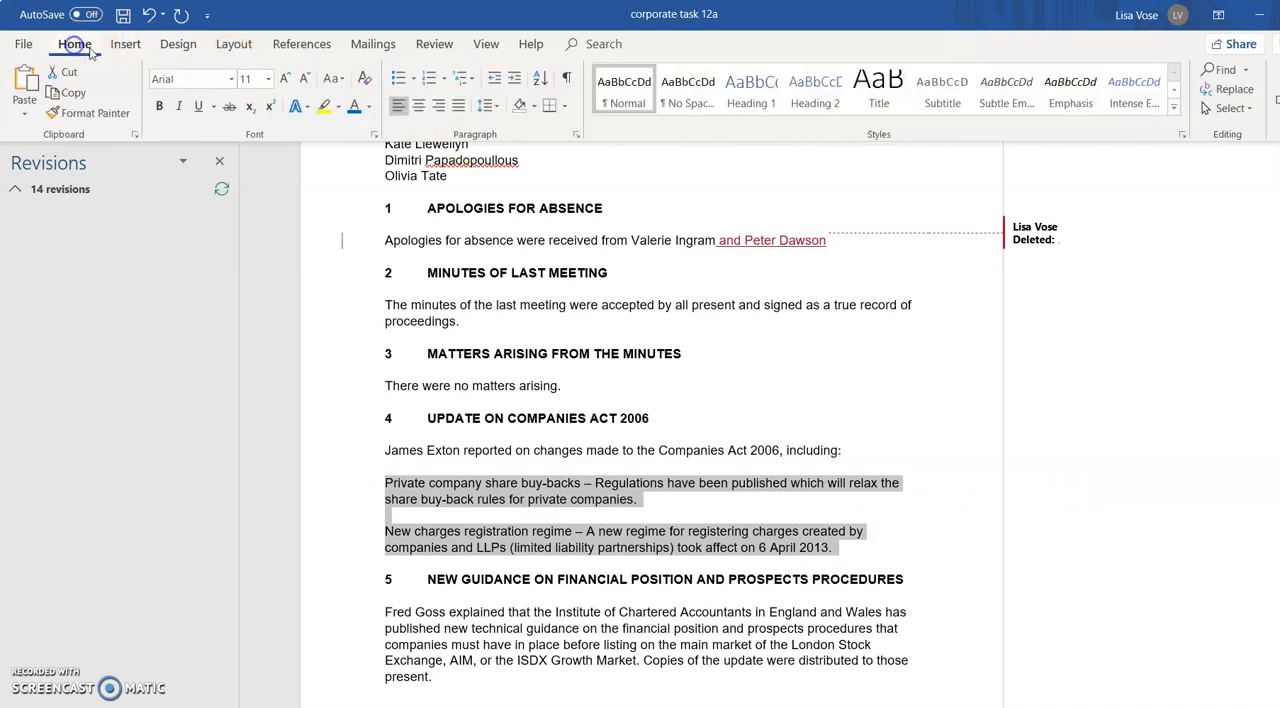
{"action": "left_click", "coordinate": [416, 86]}
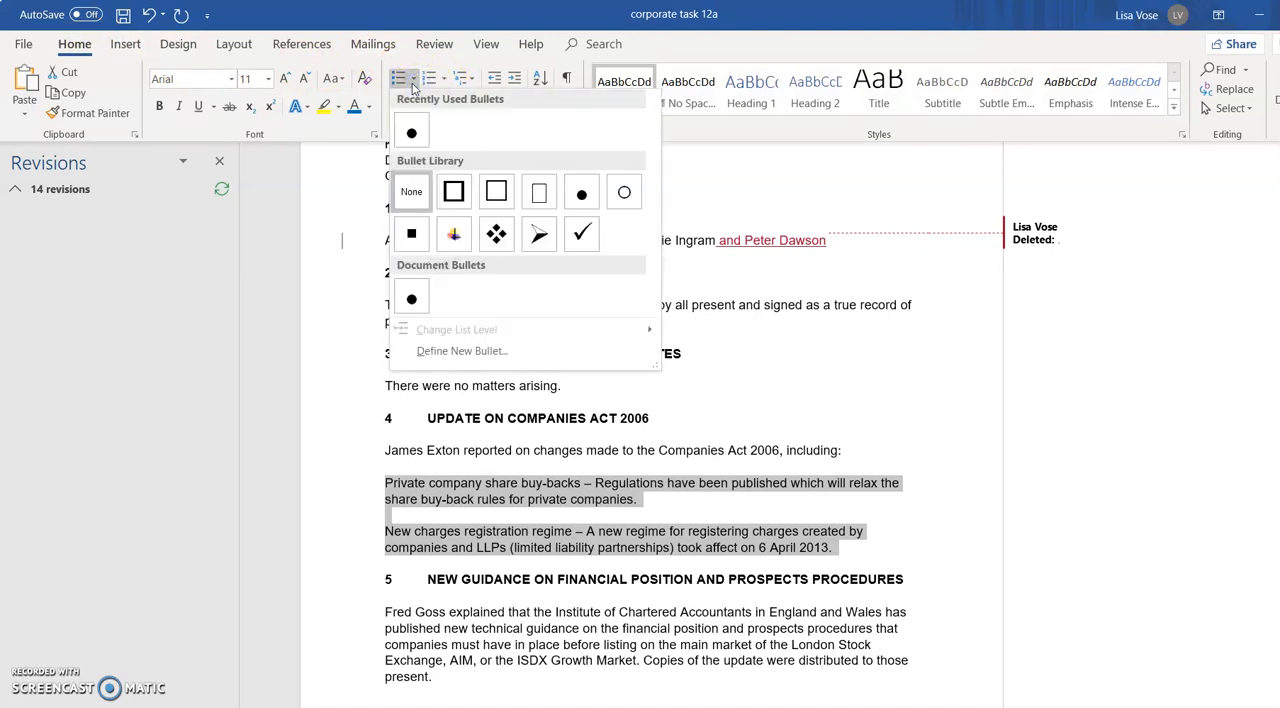
{"action": "left_click", "coordinate": [445, 80]}
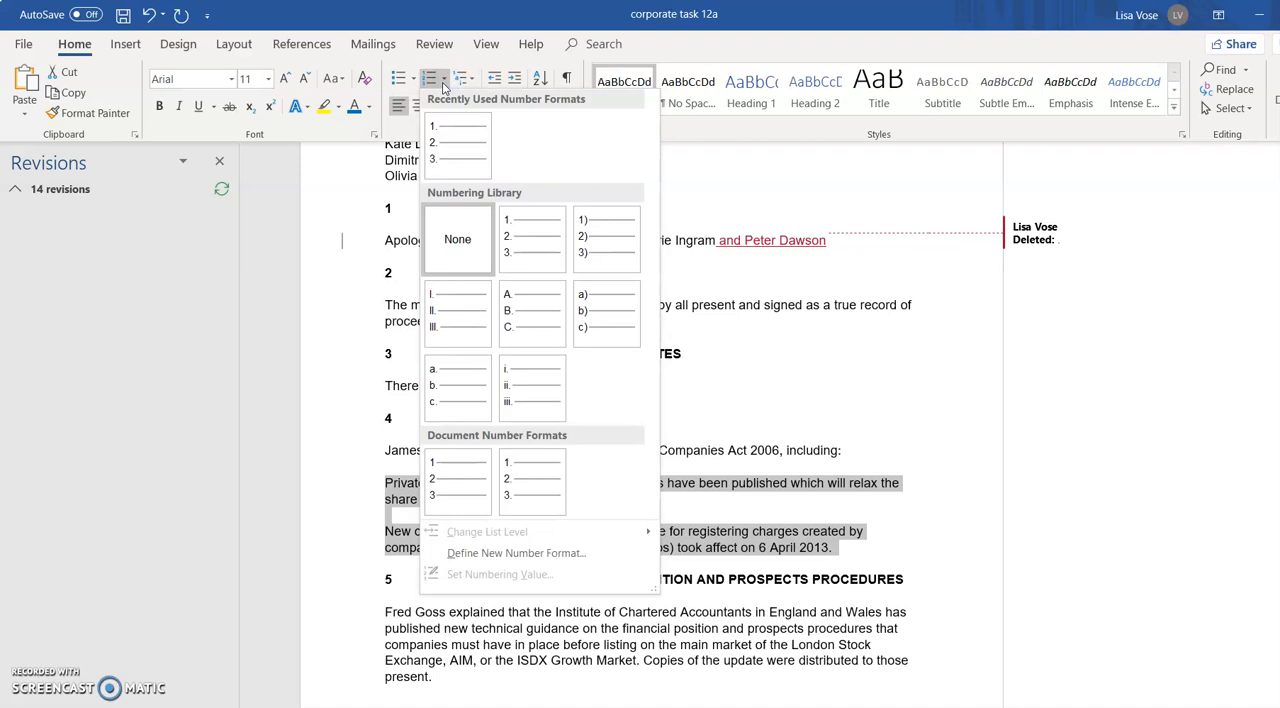
{"action": "left_click", "coordinate": [533, 400]}
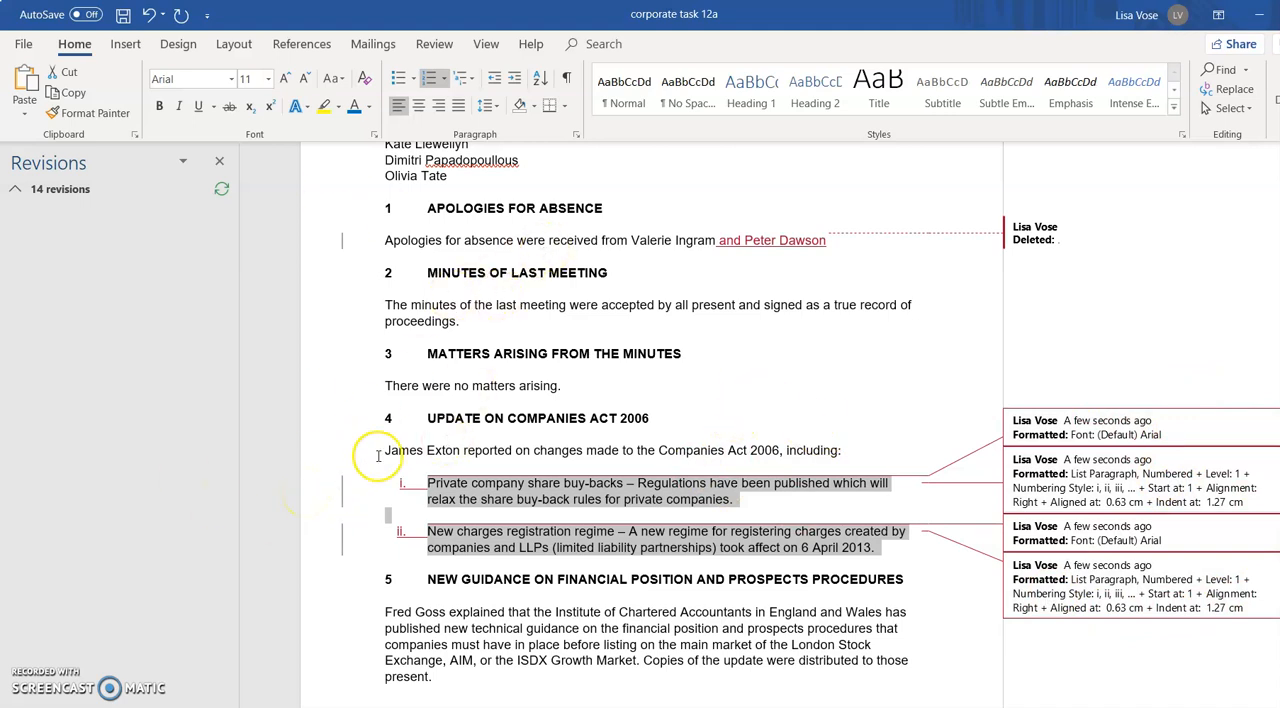
{"action": "left_click", "coordinate": [434, 44]}
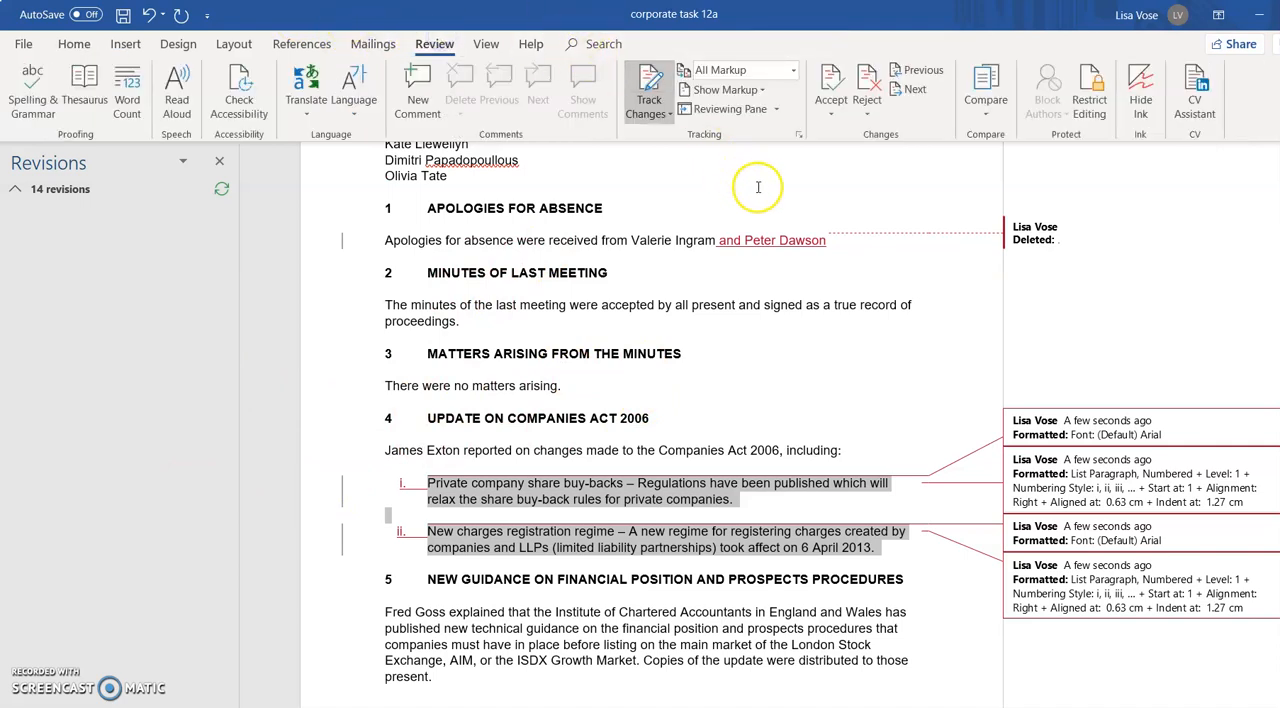